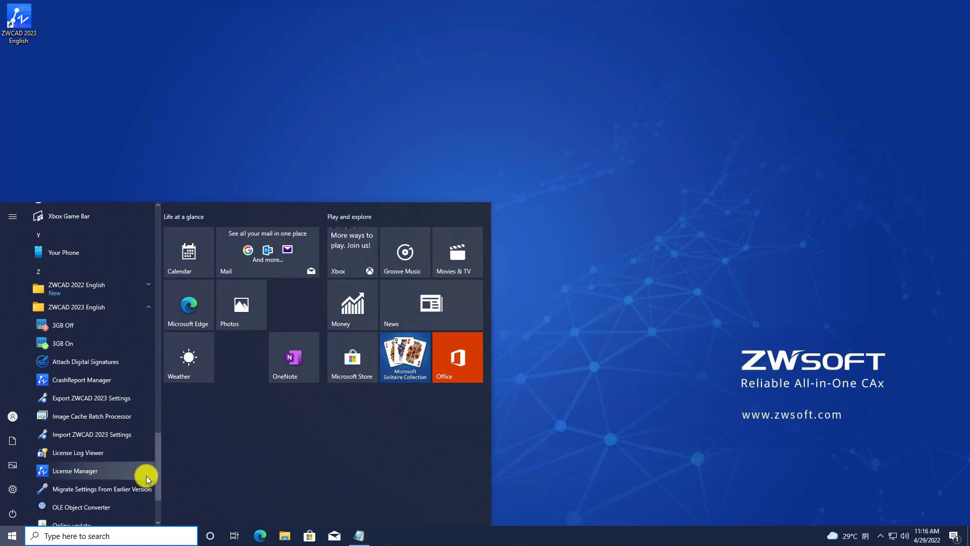
# Launch License Manager and activate ZWCAD with the dongle, pasting its license code
pyautogui.click(144, 475)
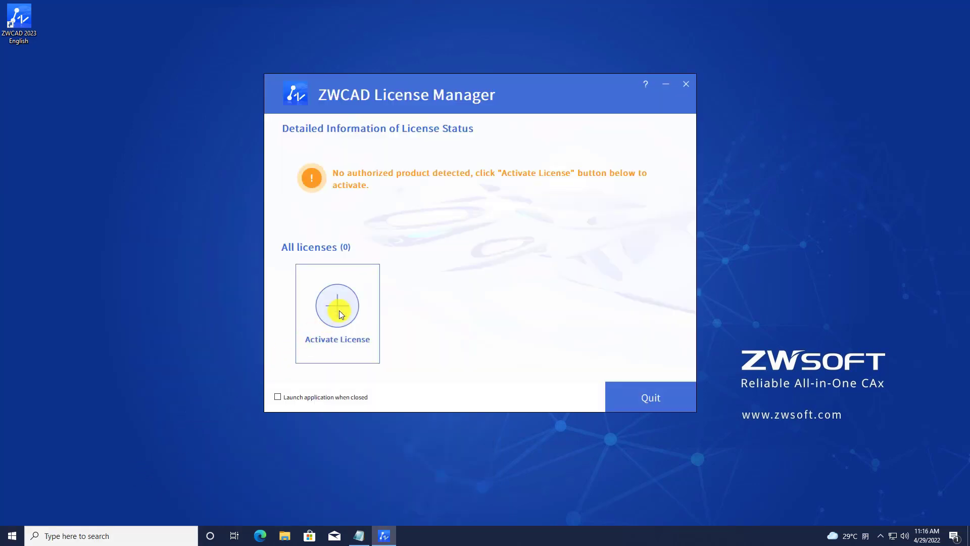
pyautogui.click(339, 310)
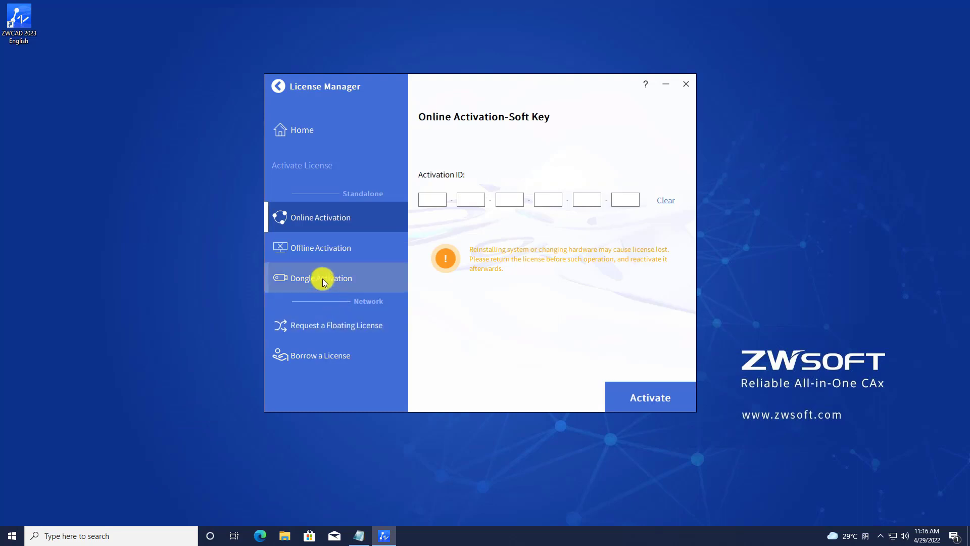
pyautogui.click(324, 282)
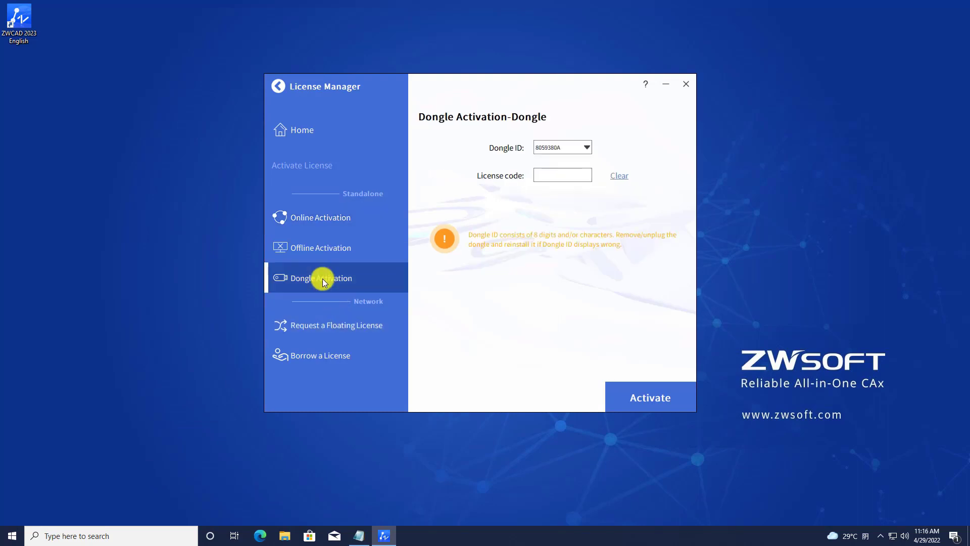
pyautogui.click(544, 176)
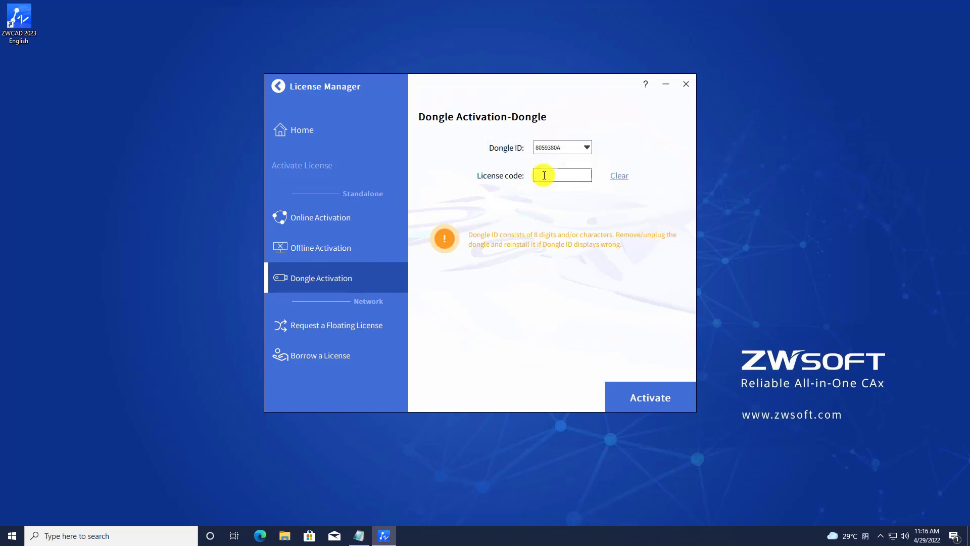
pyautogui.hotkey('ctrl', 'v')
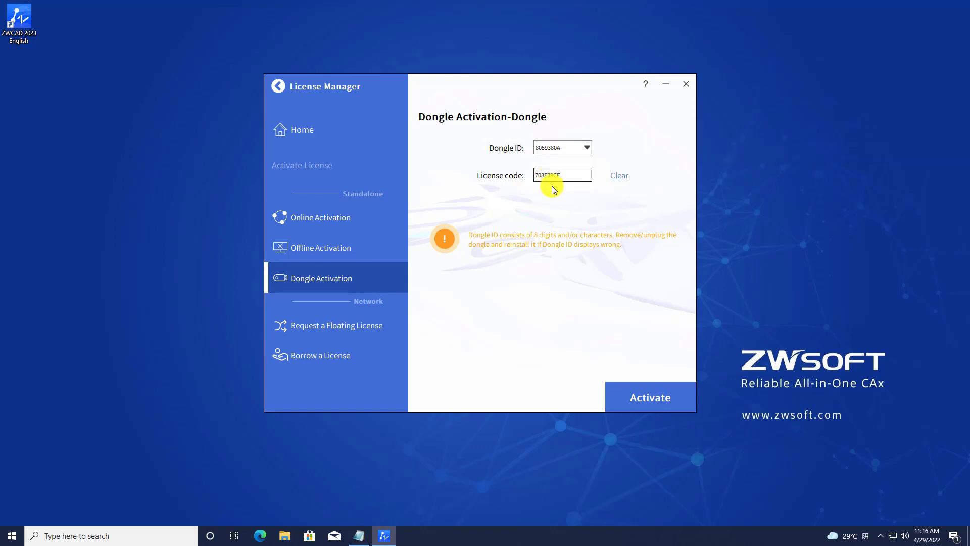
pyautogui.click(649, 397)
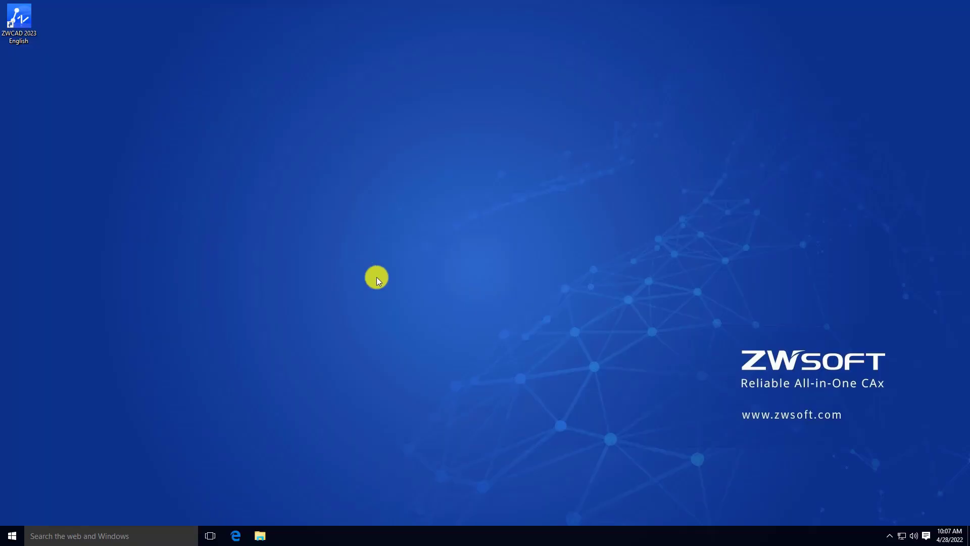
# Launch License Manager from the ZWCAD 2023 English group in the Start menu
pyautogui.click(11, 534)
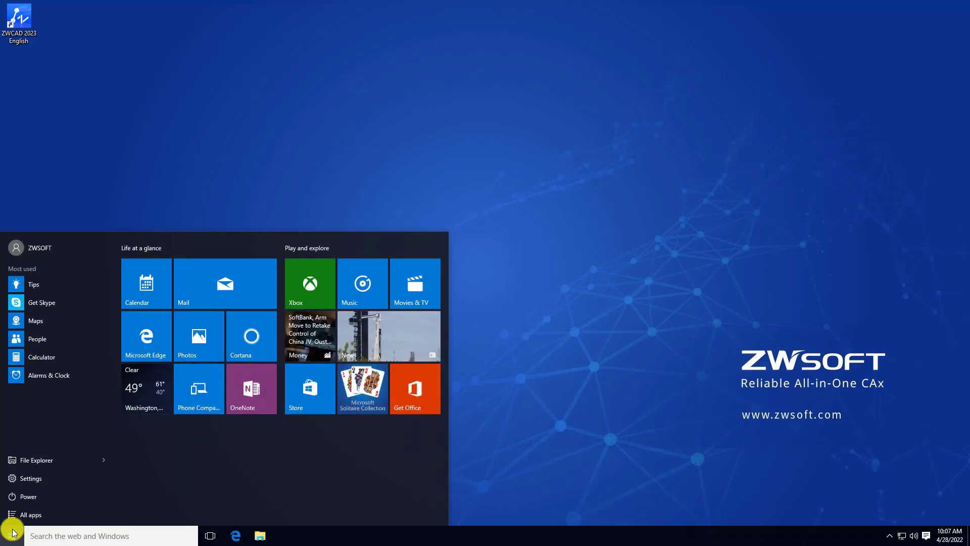
pyautogui.click(22, 515)
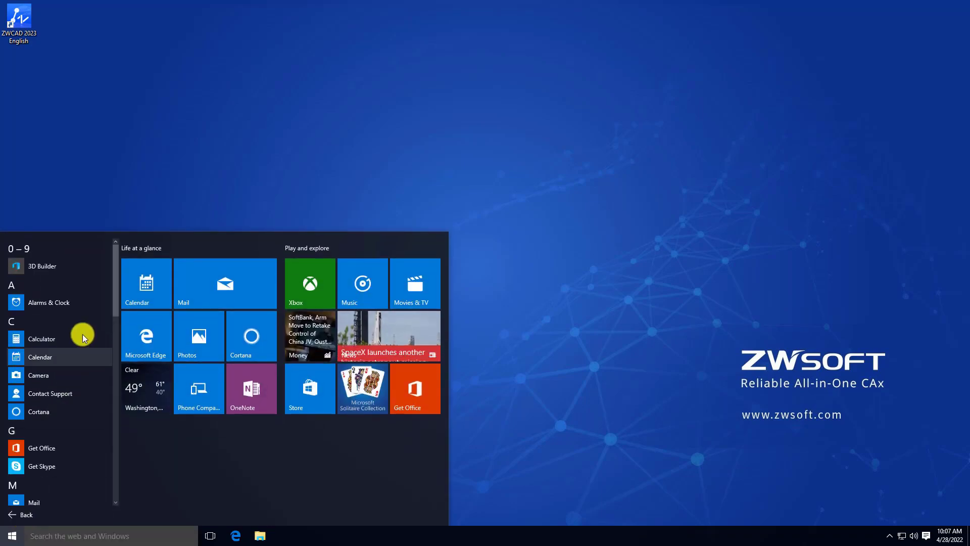
pyautogui.scroll(-15, 113, 320)
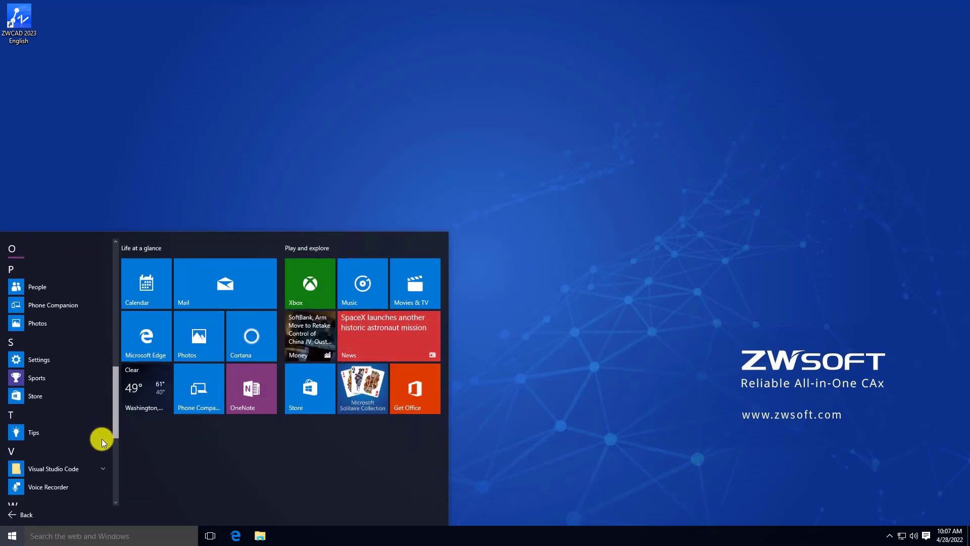
pyautogui.scroll(-2, 103, 500)
pyautogui.click(91, 482)
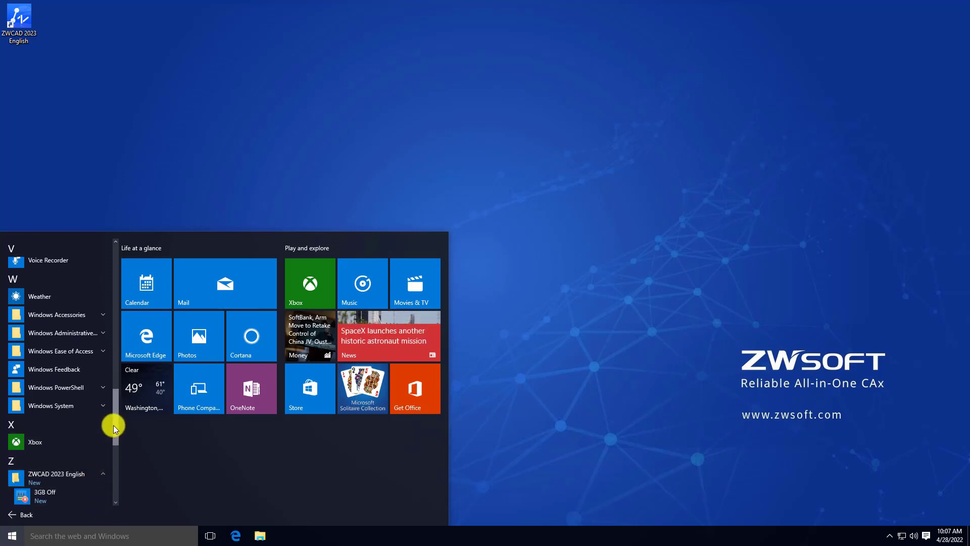
pyautogui.scroll(-3, 114, 442)
pyautogui.moveTo(114, 454); pyautogui.dragTo(116, 492)
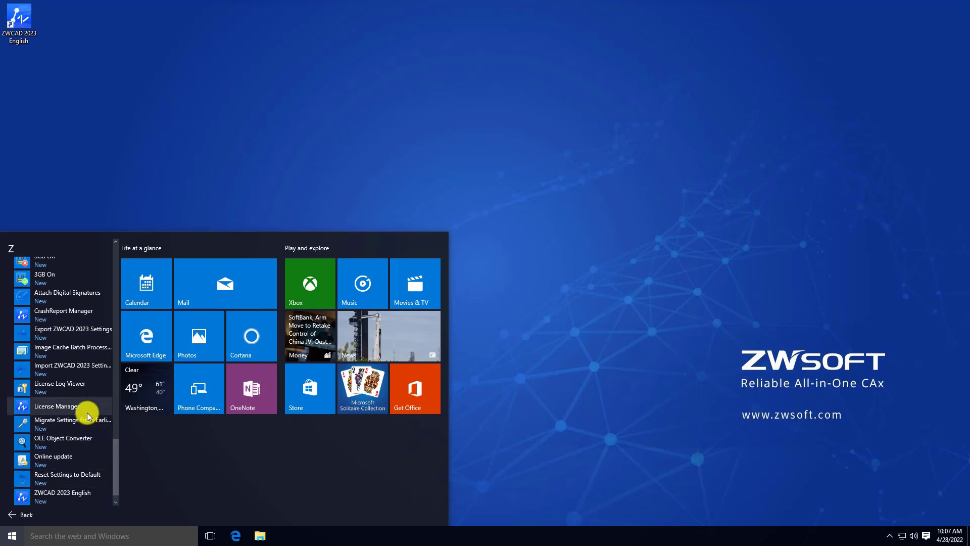
pyautogui.click(57, 406)
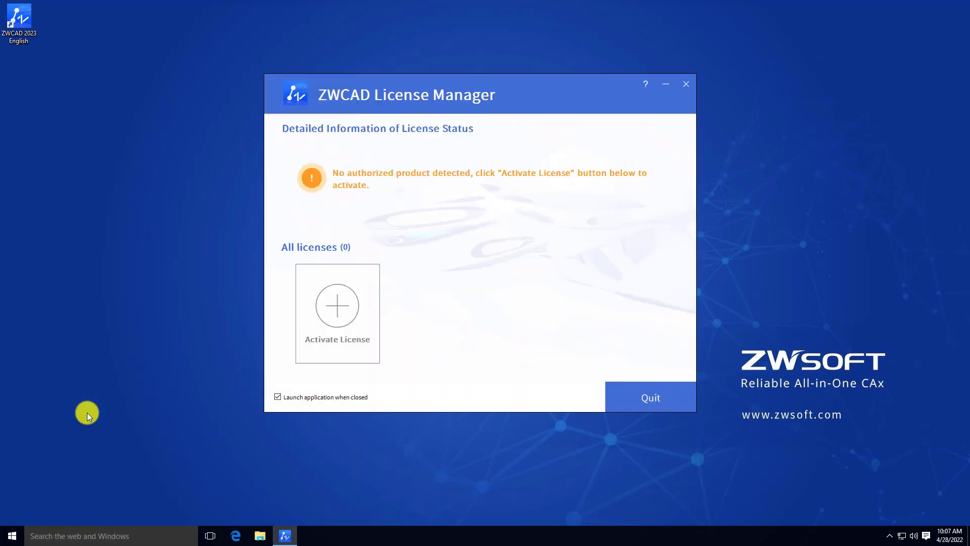
# Activate the license online with the pasted activation ID and finish
pyautogui.click(344, 306)
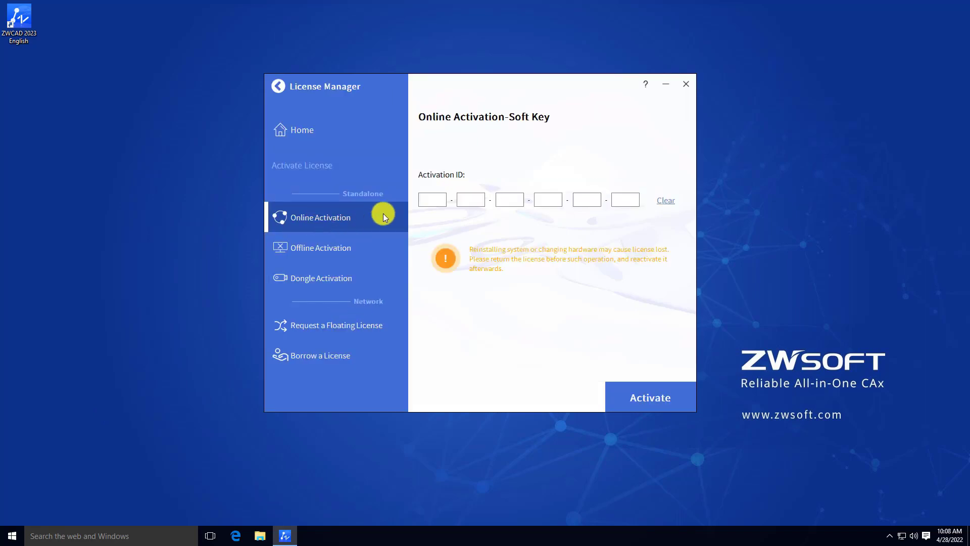
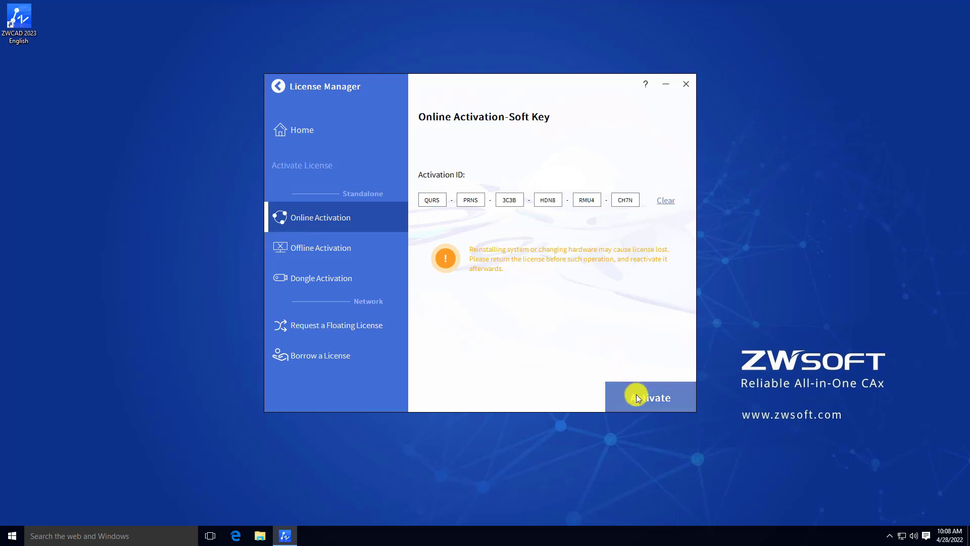
pyautogui.click(637, 397)
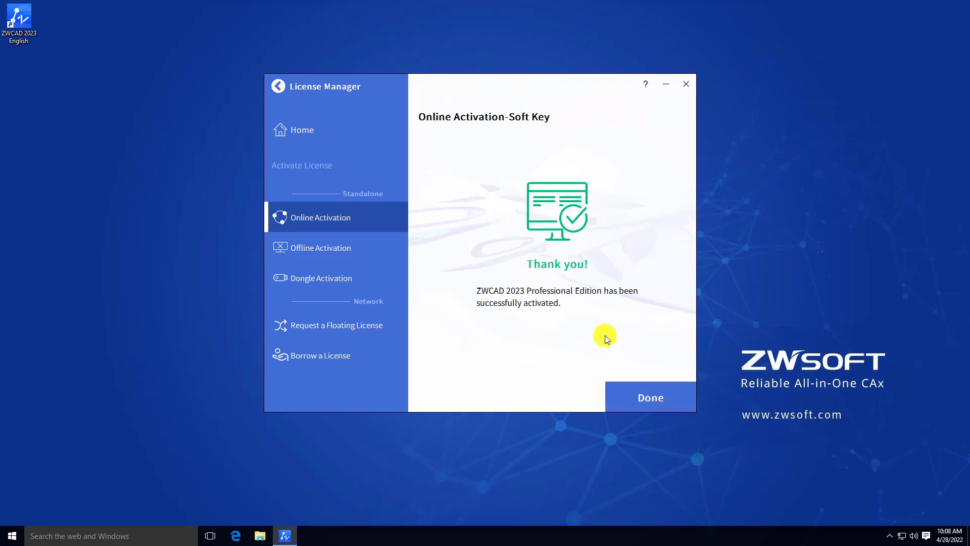
pyautogui.click(646, 397)
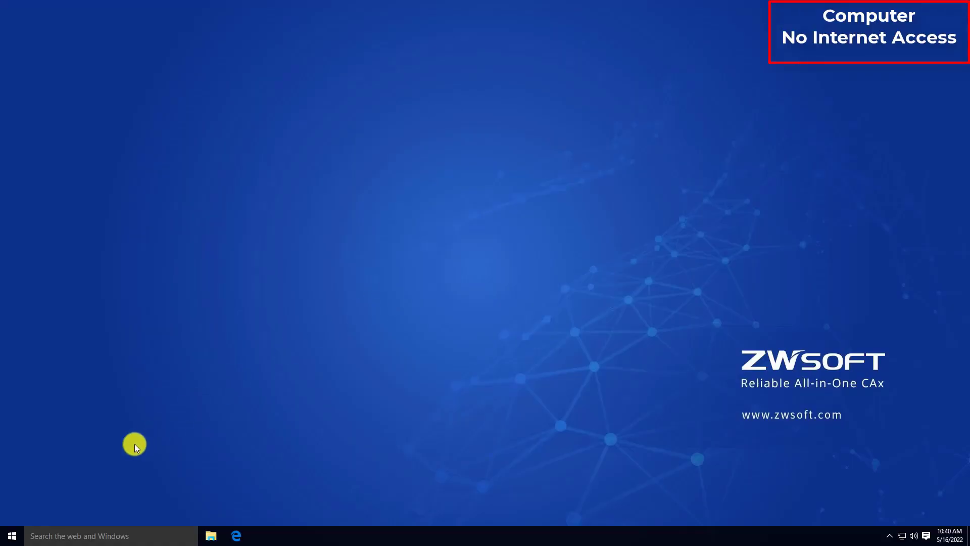
# Launch License Manager via the Z entry of the Start menu app index
pyautogui.click(16, 533)
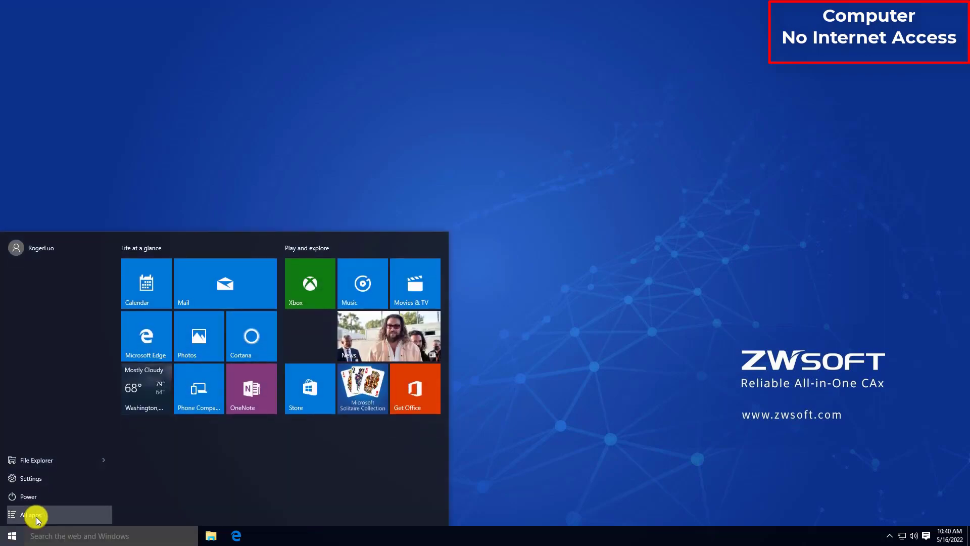
pyautogui.click(35, 517)
pyautogui.click(41, 487)
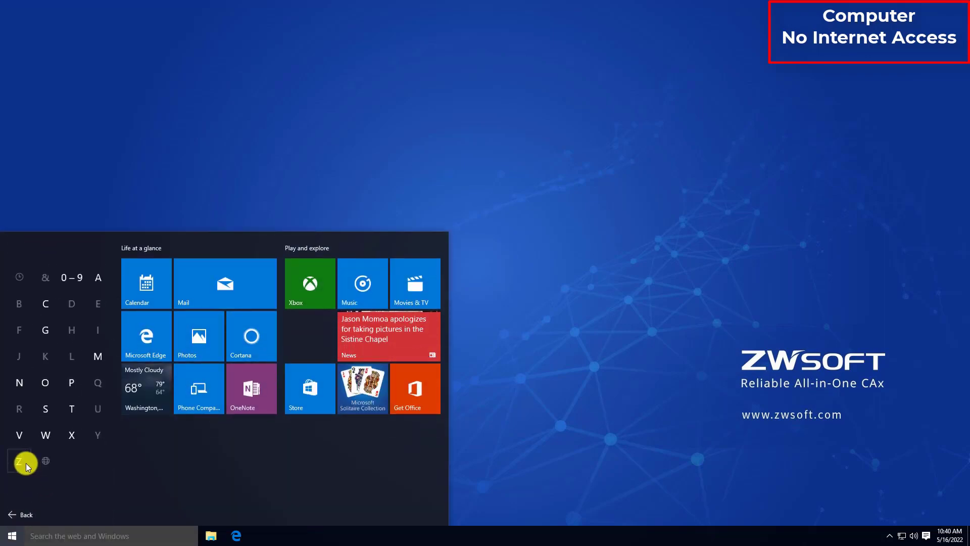
pyautogui.click(26, 463)
pyautogui.click(83, 476)
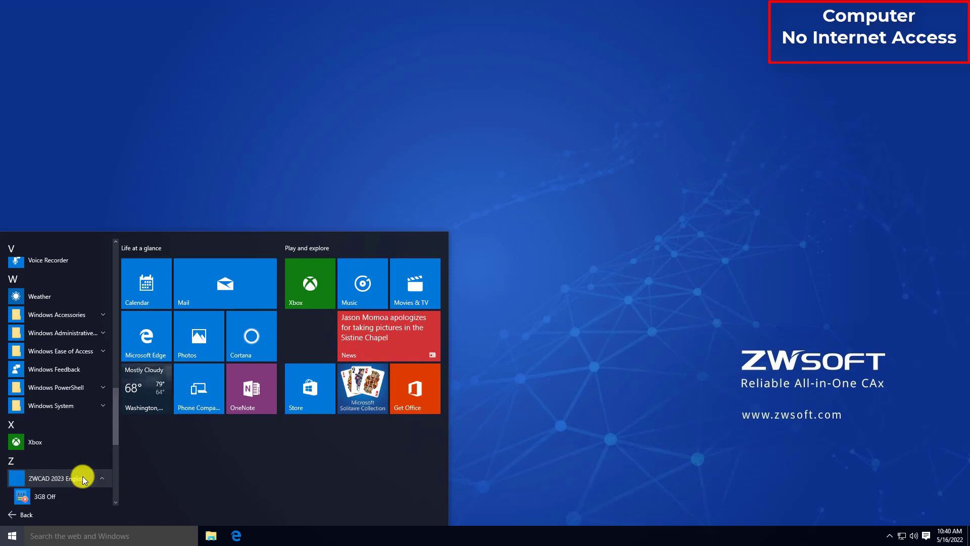
pyautogui.scroll(-4, 109, 434)
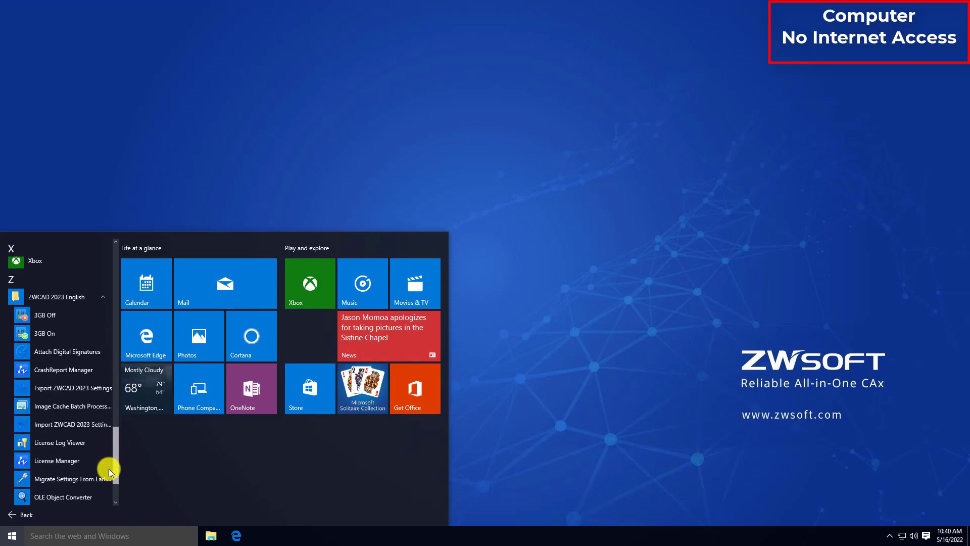
pyautogui.click(95, 438)
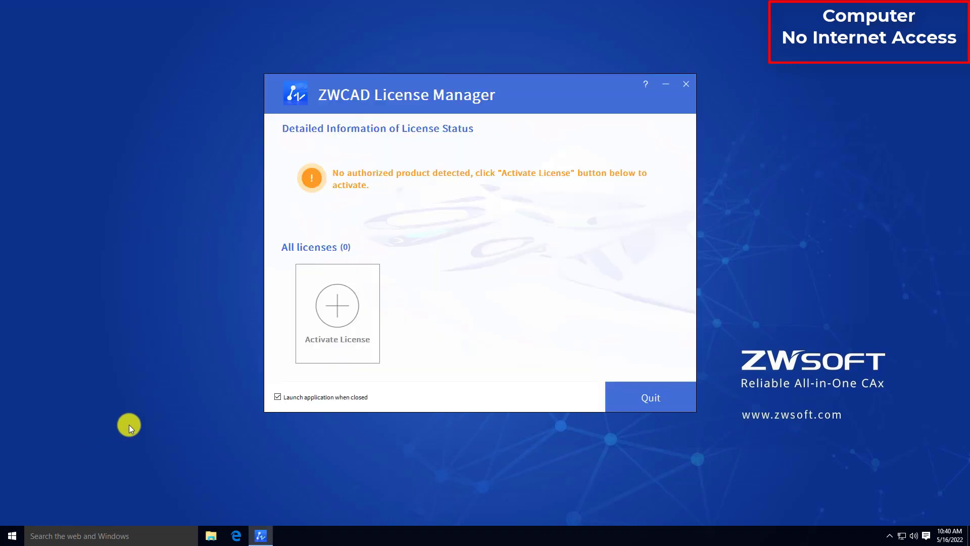
# Generate the offline request file to Samsung USB (E:) and select the portal address
pyautogui.click(326, 332)
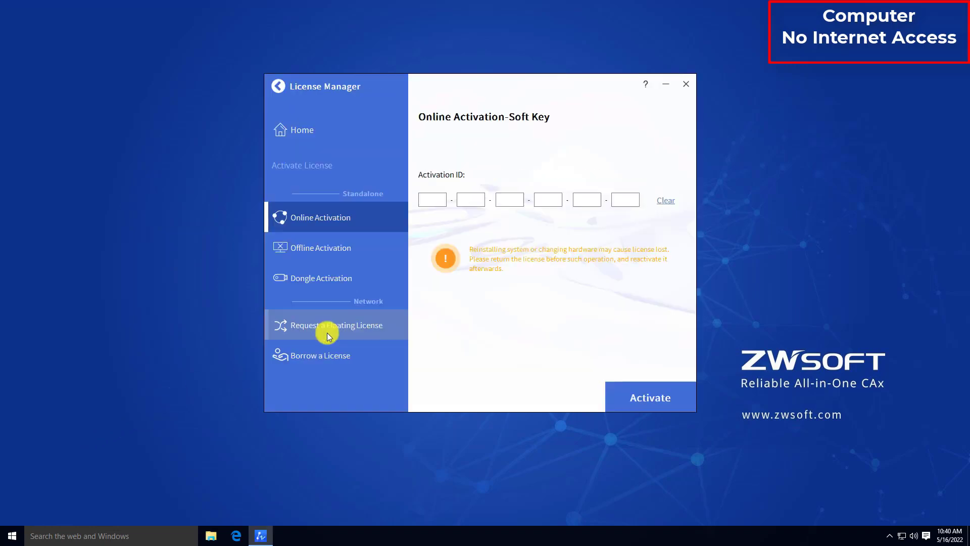
pyautogui.click(378, 255)
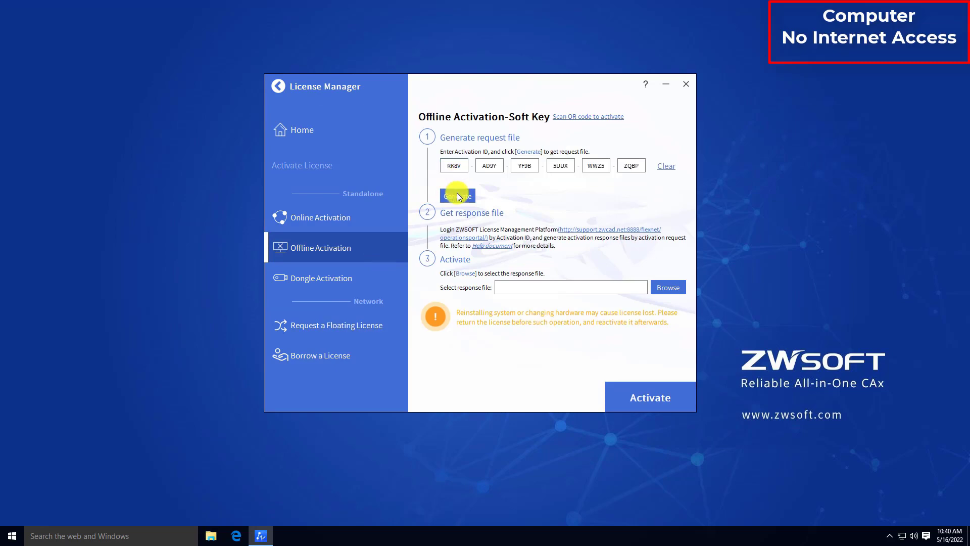
pyautogui.click(457, 195)
pyautogui.click(343, 230)
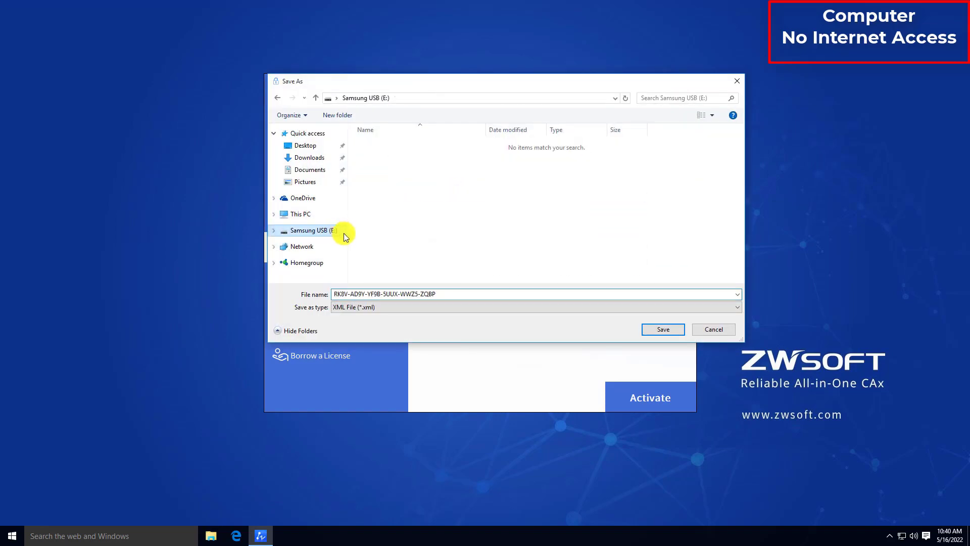
pyautogui.click(659, 331)
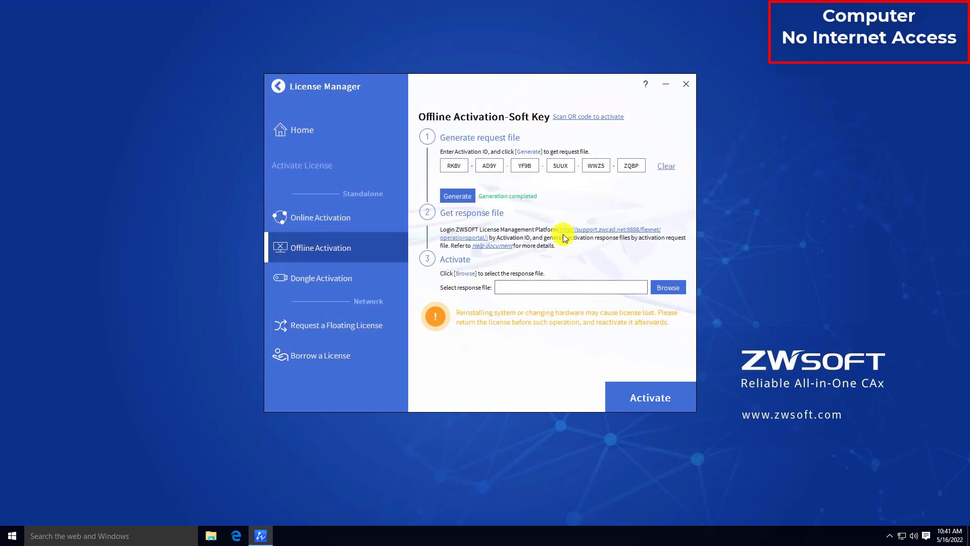
pyautogui.moveTo(559, 230); pyautogui.dragTo(488, 241)
pyautogui.hotkey('ctrl', 'c')
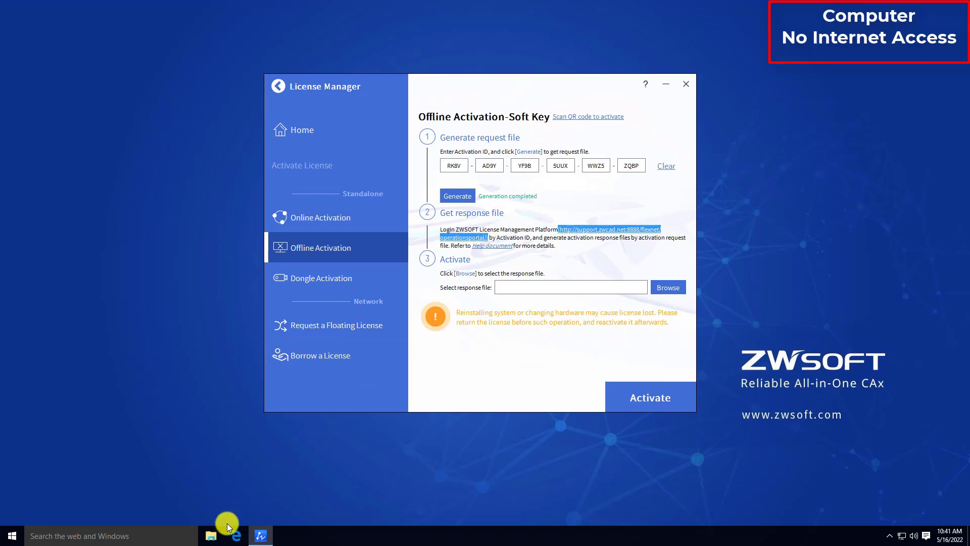
# Create New Text Document on Samsung USB (E:) containing the portal address and save it
pyautogui.click(212, 534)
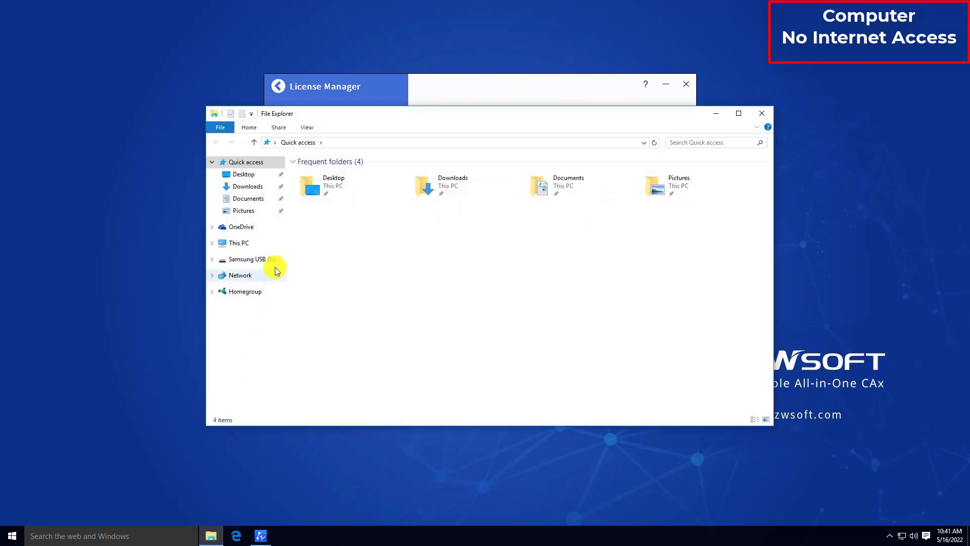
pyautogui.click(277, 261)
pyautogui.rightClick(317, 262)
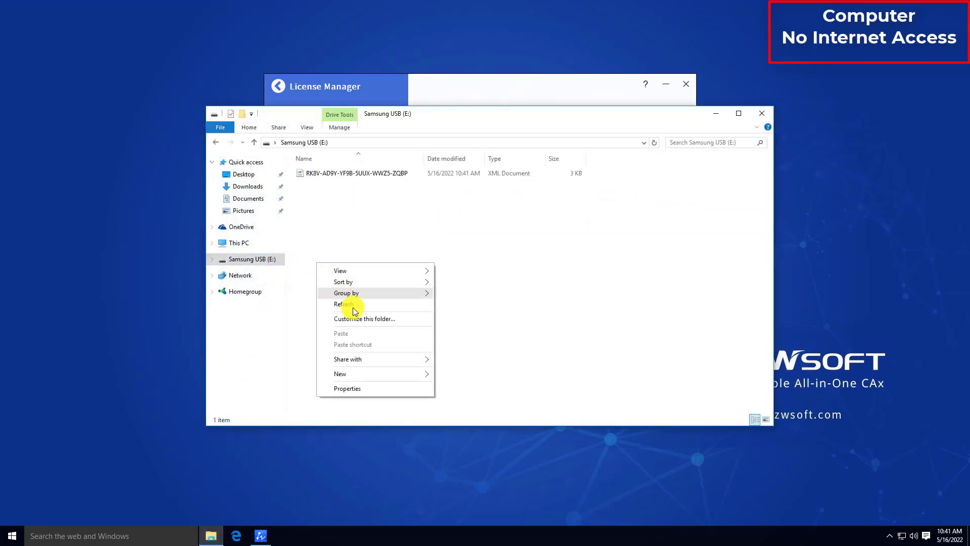
pyautogui.moveTo(405, 374)
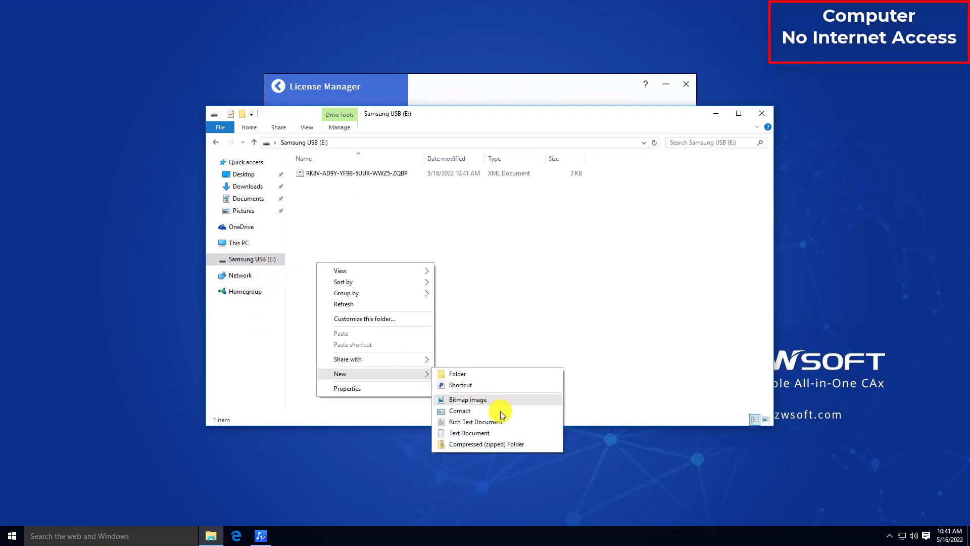
pyautogui.click(525, 432)
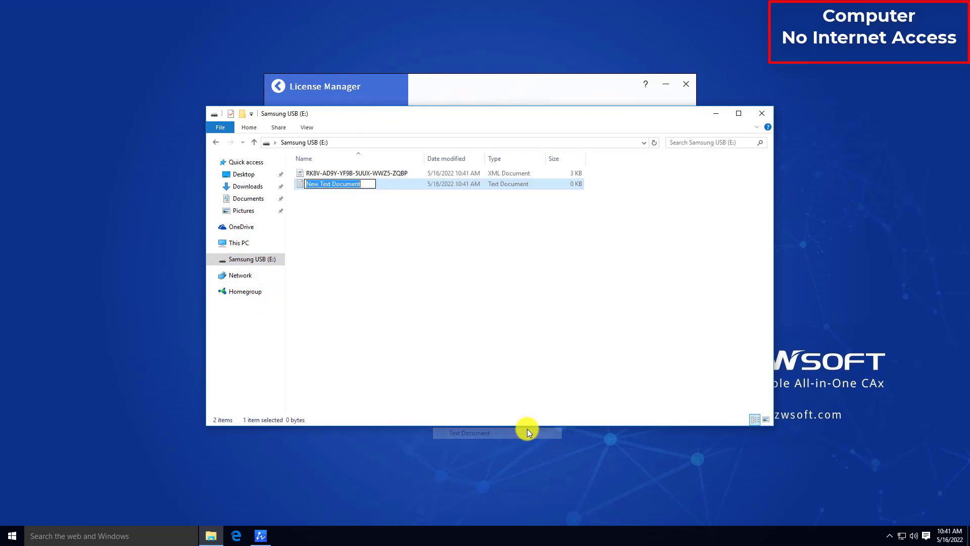
pyautogui.click(457, 308)
pyautogui.doubleClick(361, 186)
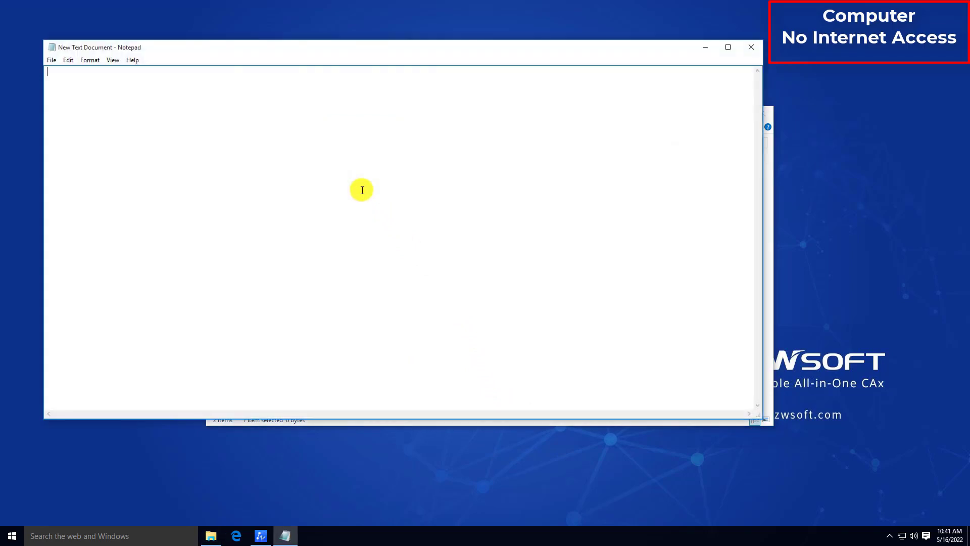
pyautogui.hotkey('ctrl', 'v')
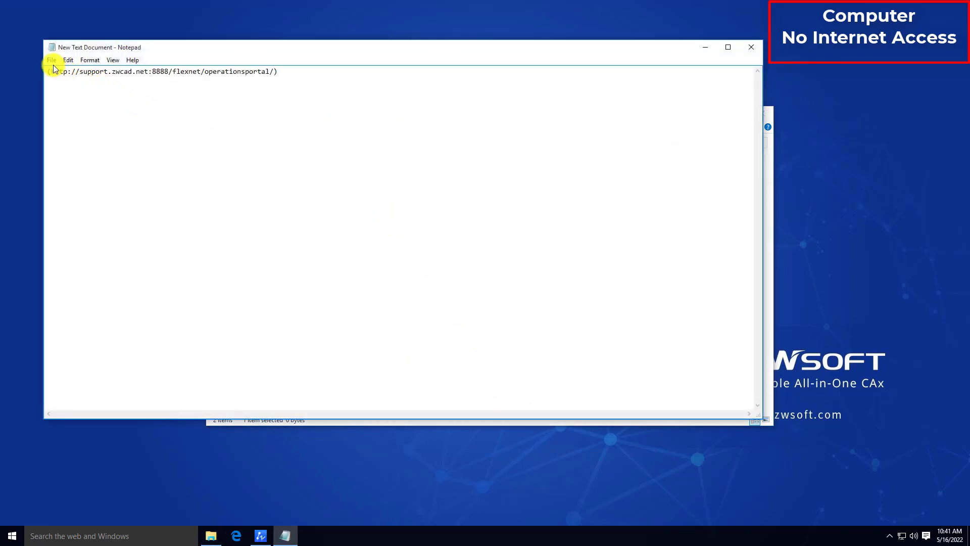
pyautogui.click(52, 61)
pyautogui.click(76, 94)
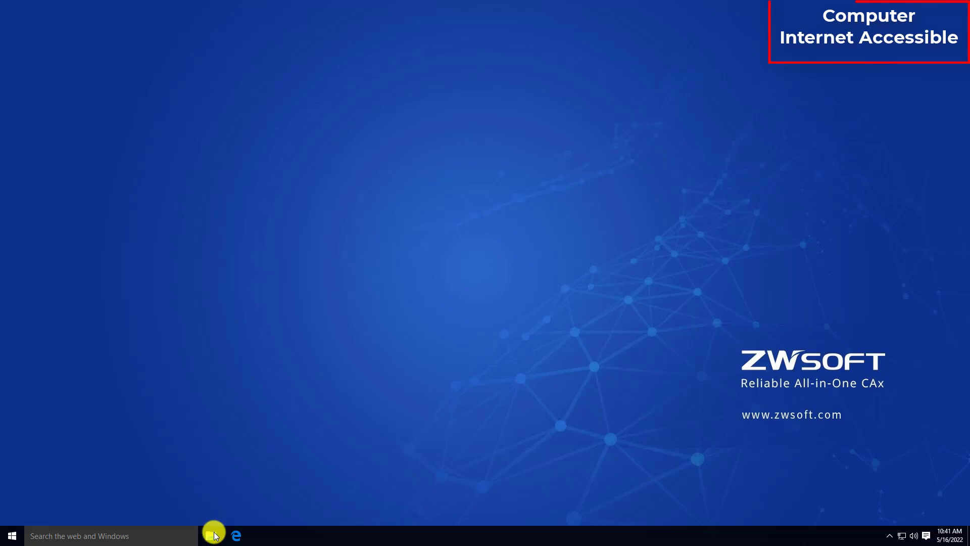
# Reopen the note from the USB, select the portal address, and start the browser
pyautogui.click(212, 534)
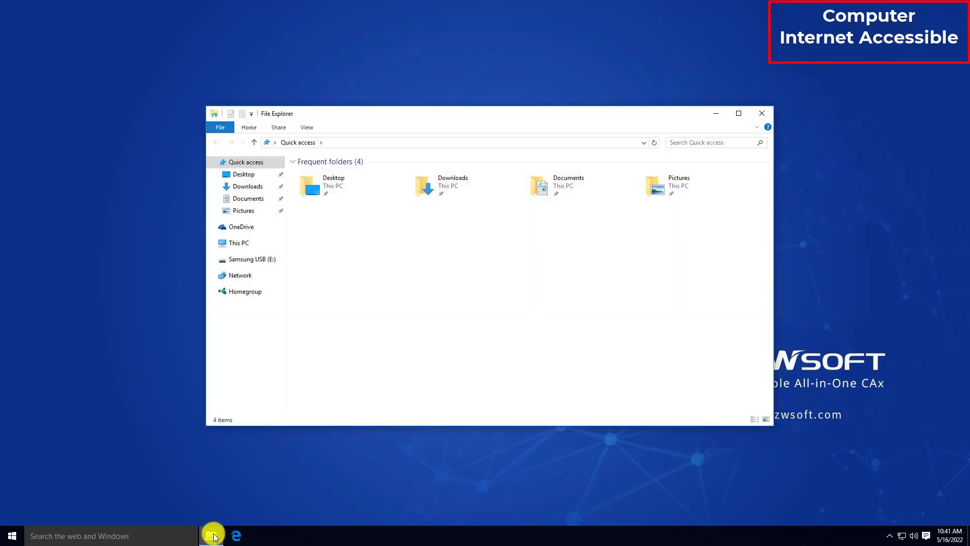
pyautogui.click(241, 260)
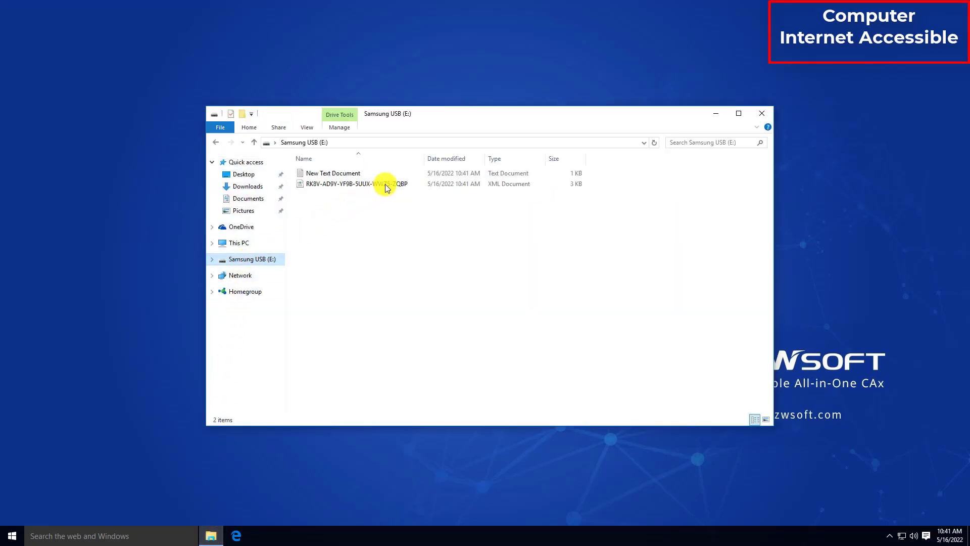
pyautogui.doubleClick(405, 175)
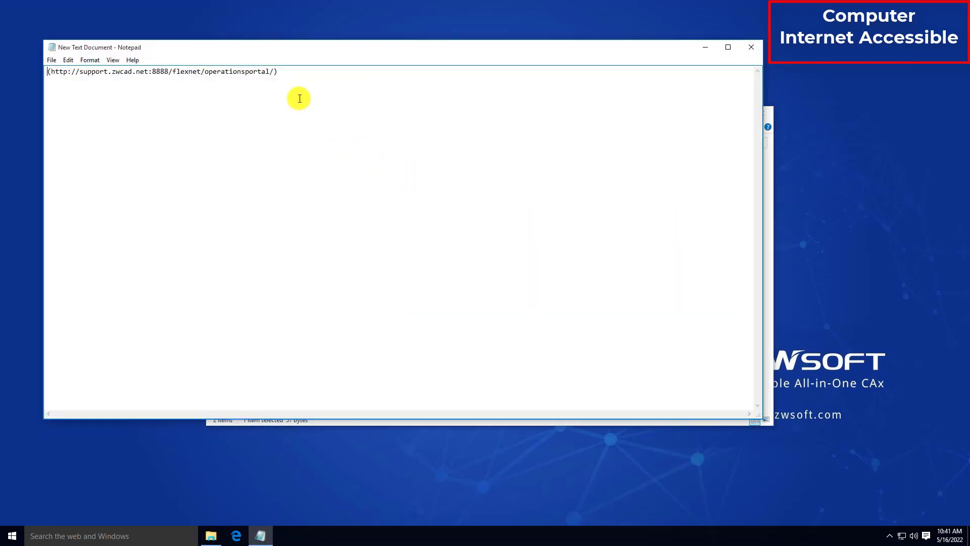
pyautogui.moveTo(274, 74); pyautogui.dragTo(52, 72)
pyautogui.hotkey('ctrl', 'c')
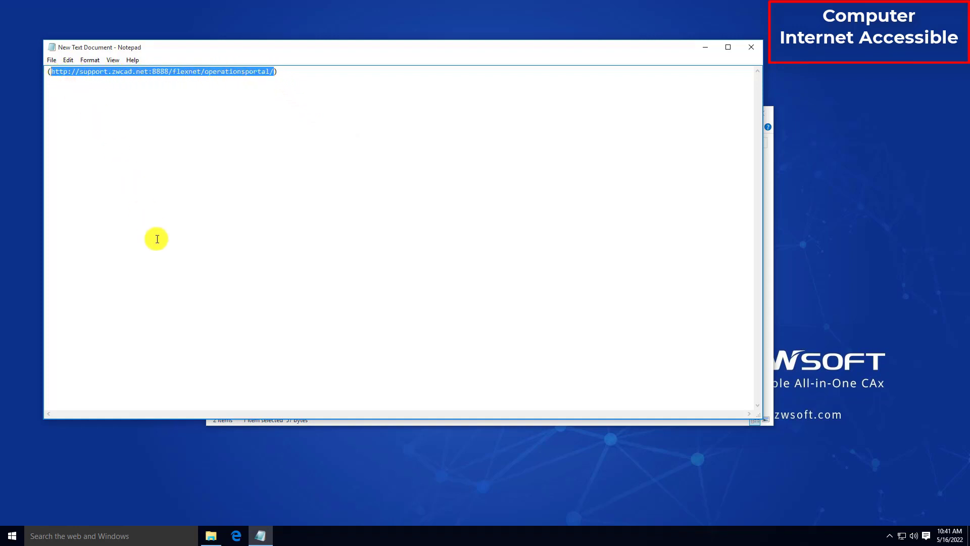
pyautogui.click(234, 535)
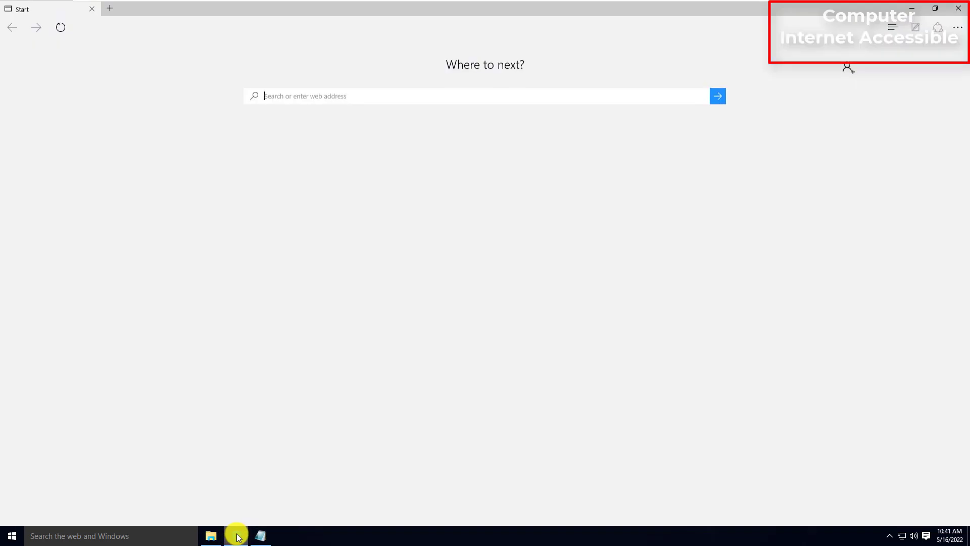
# Load the portal login page and choose logging in with an Activation ID
pyautogui.hotkey('ctrl', 'v')
pyautogui.press('Return')
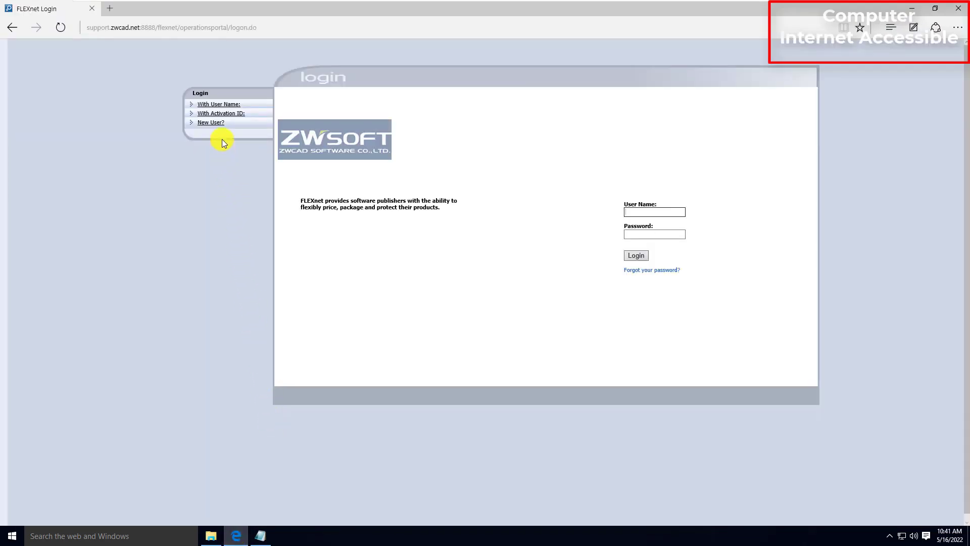
pyautogui.click(219, 113)
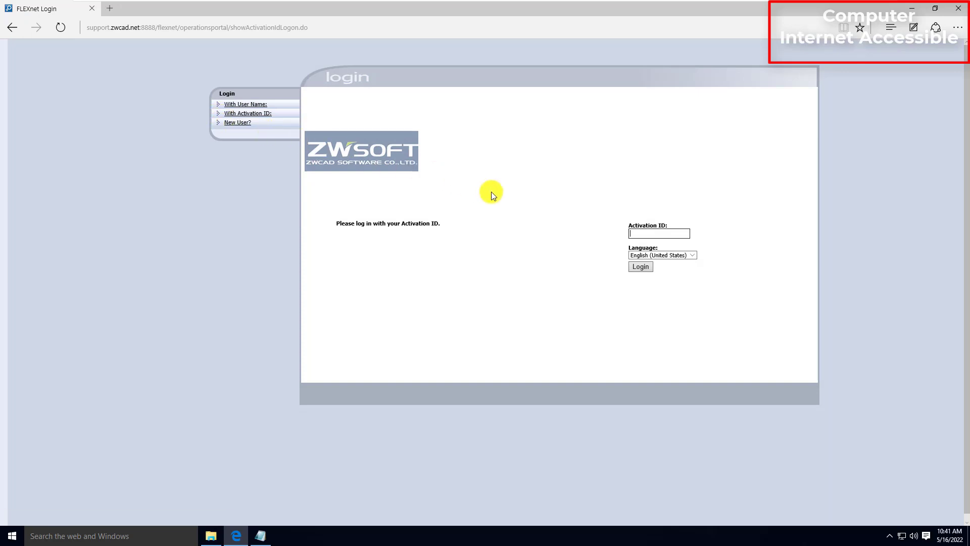
pyautogui.click(632, 234)
# Copy the activation ID from the request XML's file name and log in with it
pyautogui.click(214, 534)
pyautogui.rightClick(436, 187)
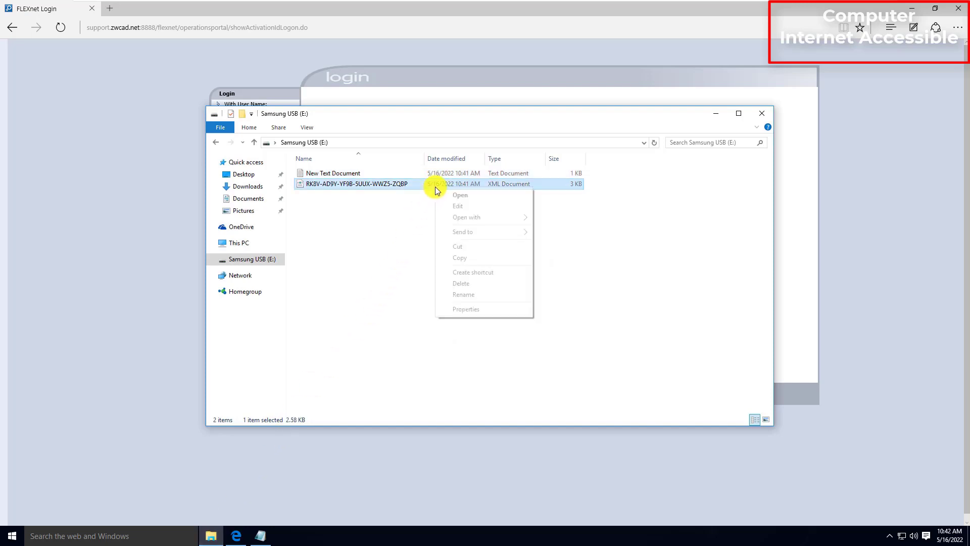
pyautogui.click(463, 296)
pyautogui.hotkey('ctrl', 'c')
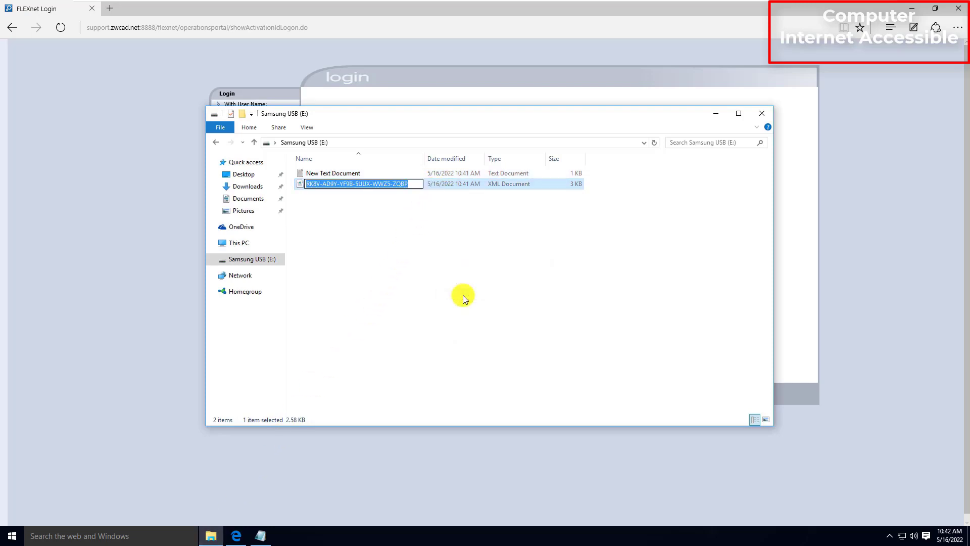
pyautogui.click(463, 295)
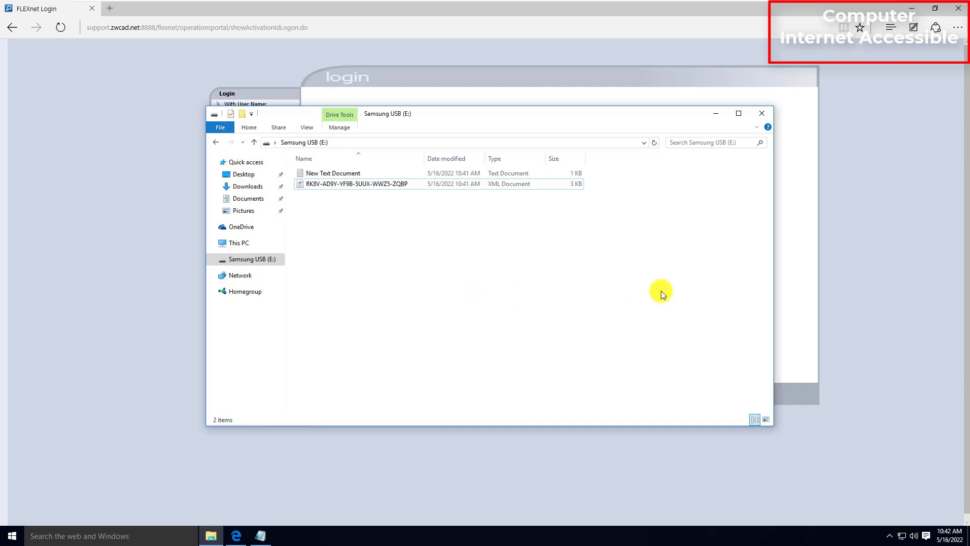
pyautogui.click(798, 278)
pyautogui.click(683, 235)
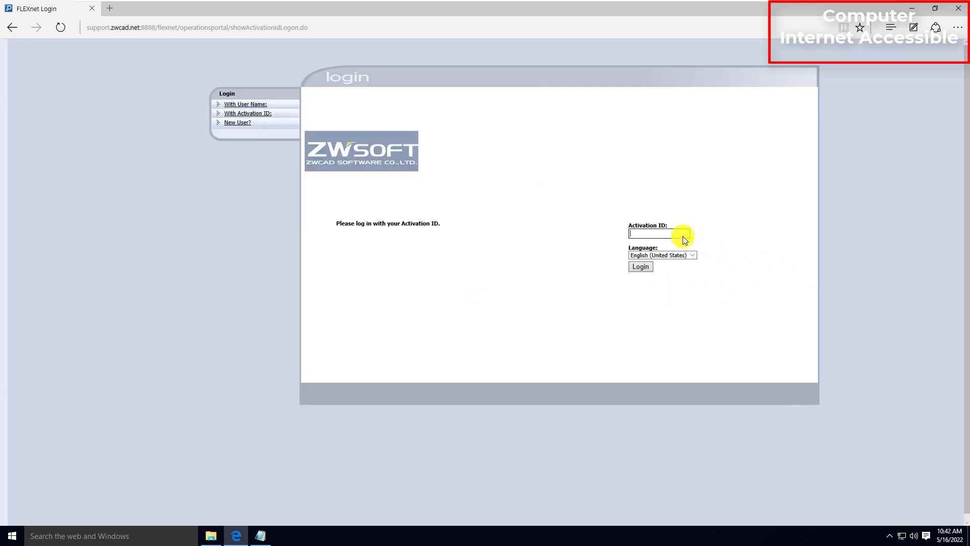
pyautogui.hotkey('ctrl', 'v')
pyautogui.click(645, 265)
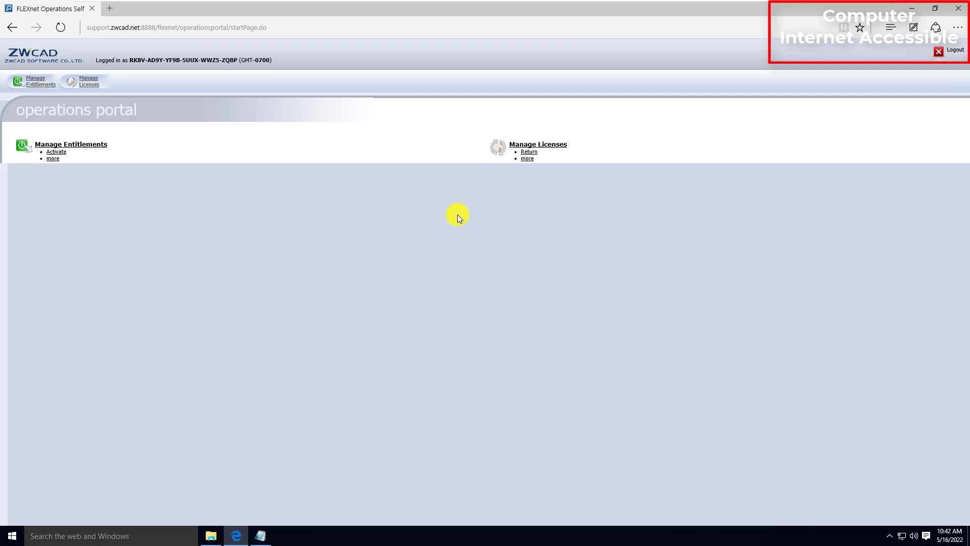
# Upload the USB request XML via Manual Activation, submit, and save the license as responseXML.xml
pyautogui.click(102, 144)
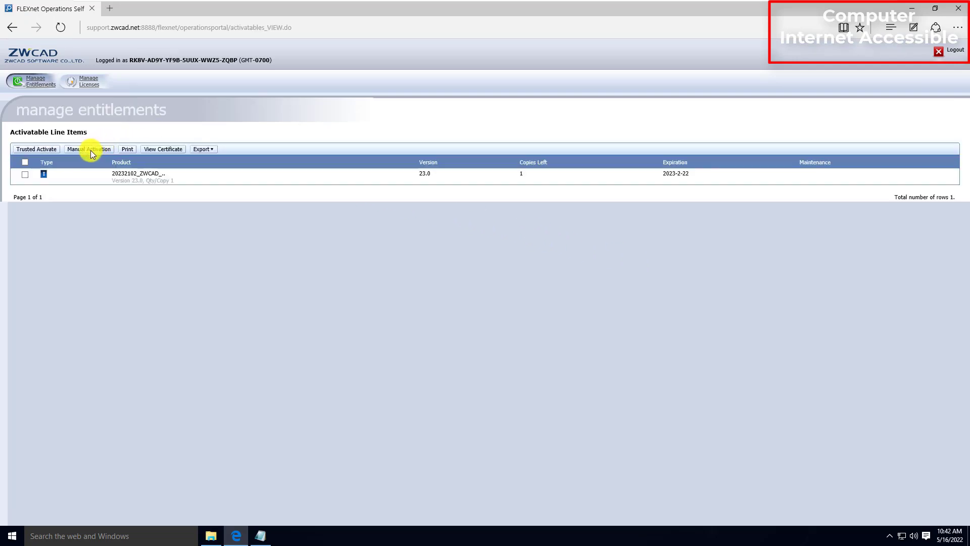
pyautogui.click(90, 150)
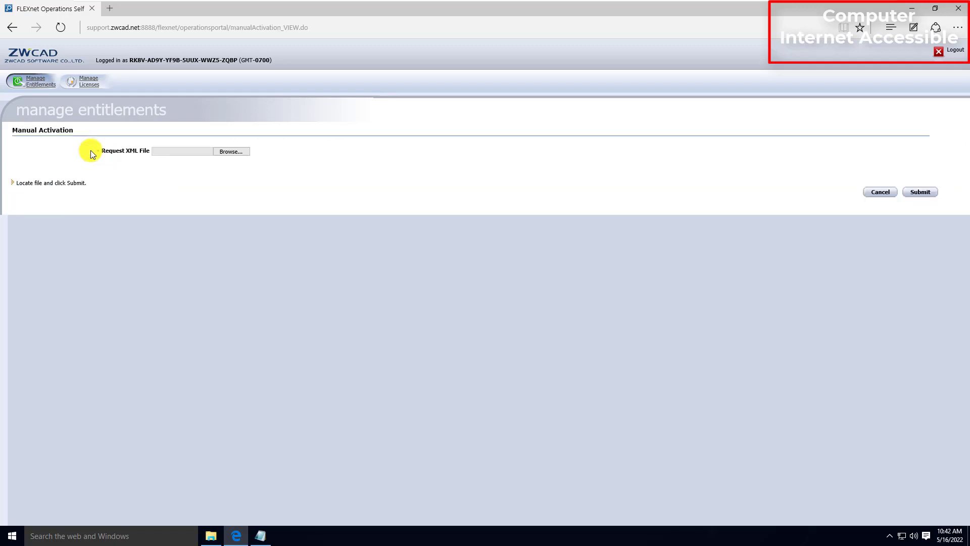
pyautogui.click(224, 154)
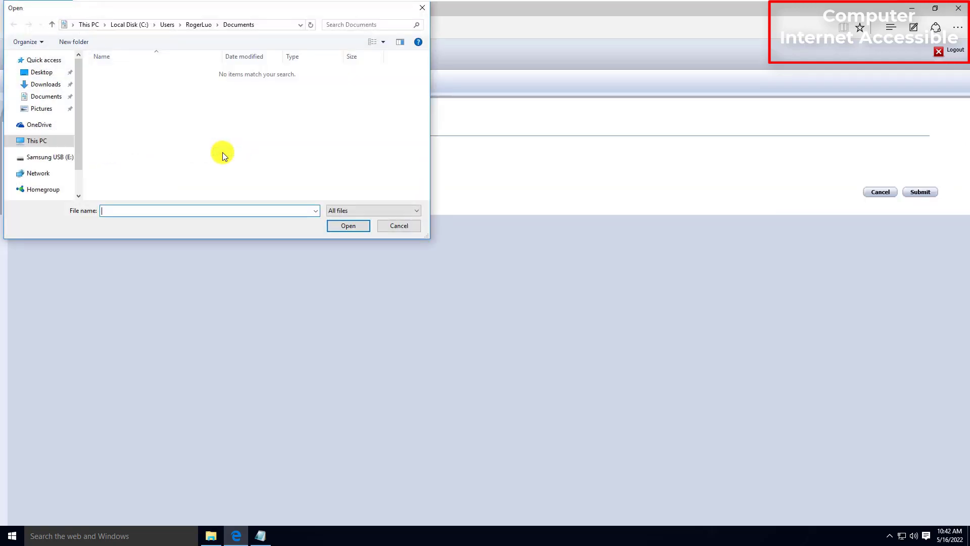
pyautogui.click(62, 157)
pyautogui.click(256, 85)
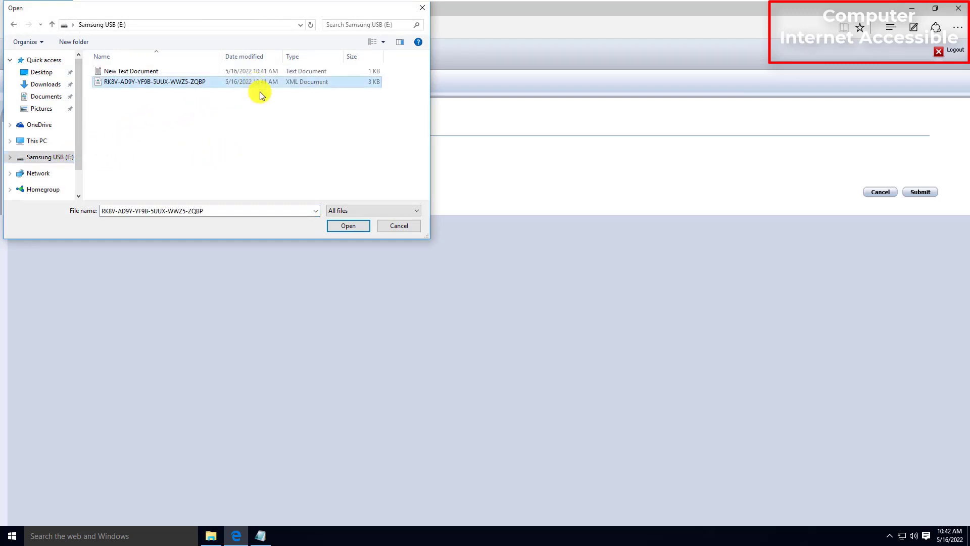
pyautogui.click(358, 225)
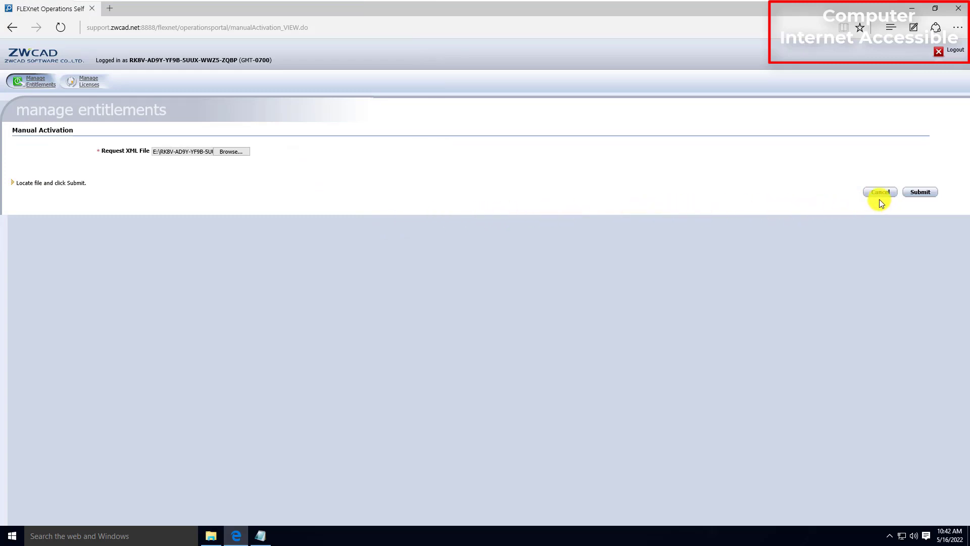
pyautogui.click(923, 195)
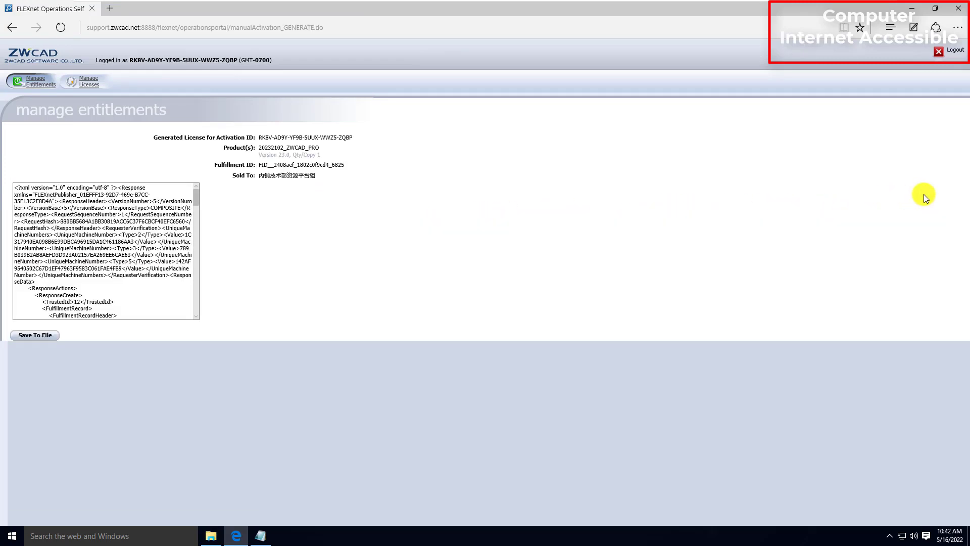
pyautogui.click(54, 334)
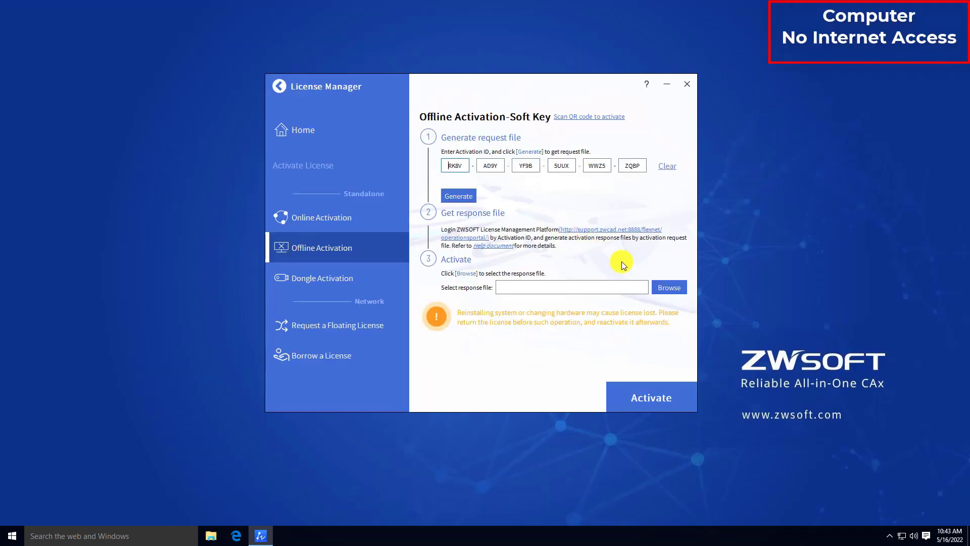
# Load responseXML.xml from Samsung USB (E:) and complete the offline activation
pyautogui.click(666, 287)
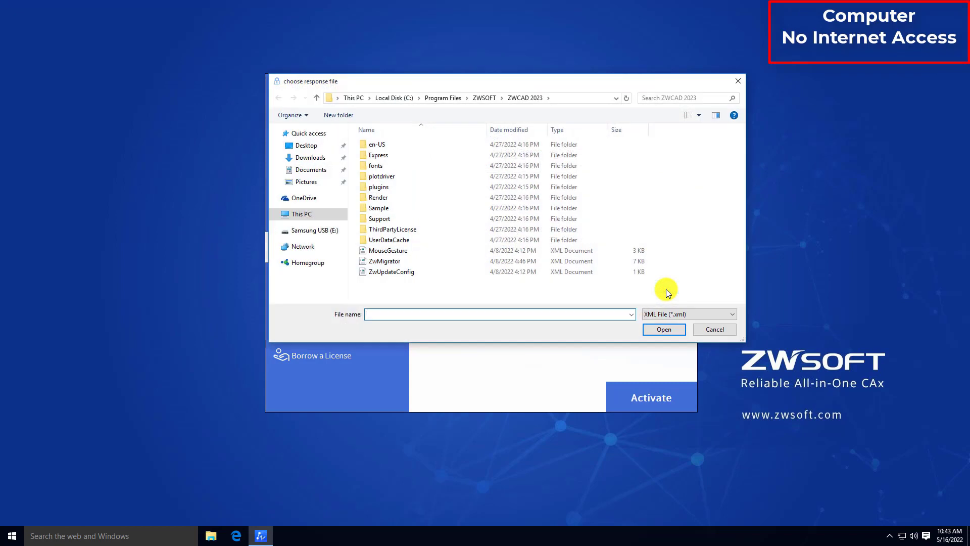
pyautogui.click(340, 230)
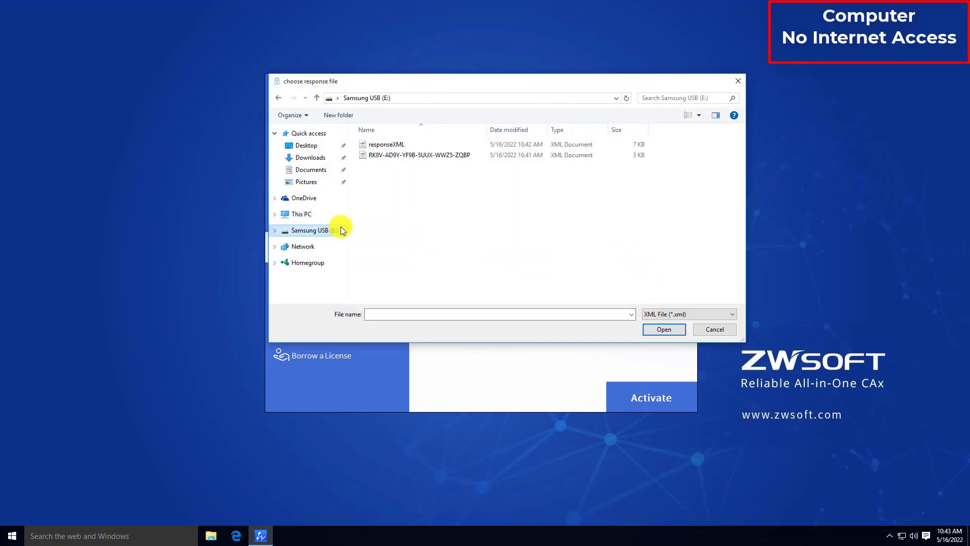
pyautogui.click(507, 147)
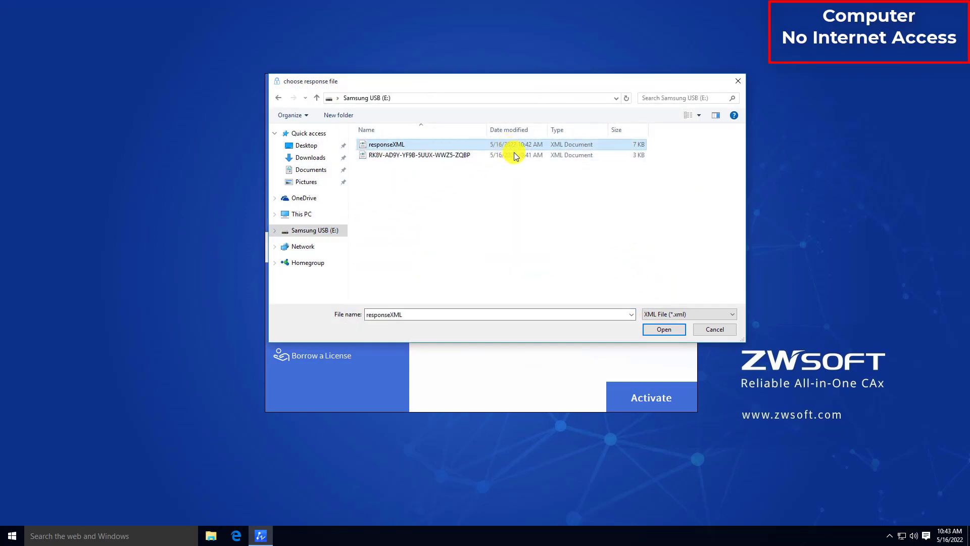
pyautogui.click(662, 329)
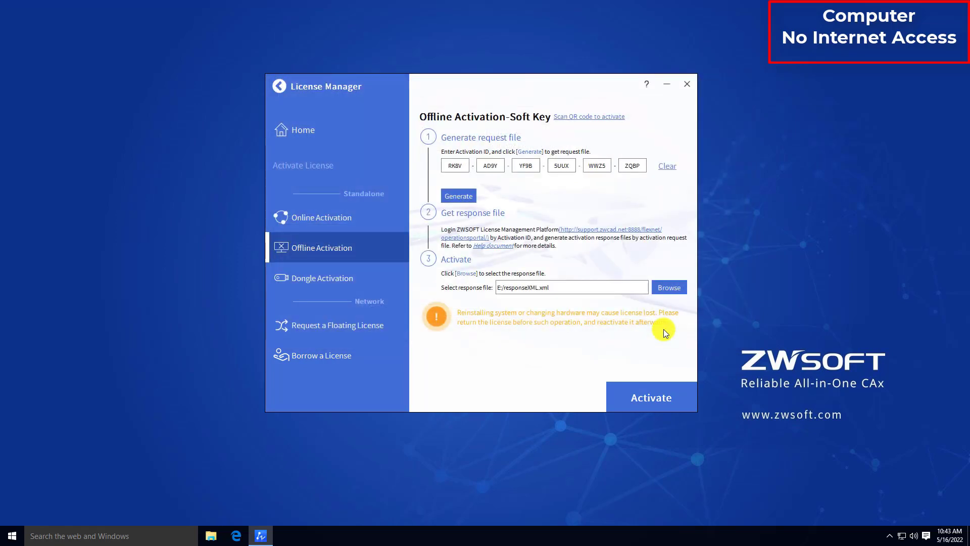
pyautogui.click(674, 398)
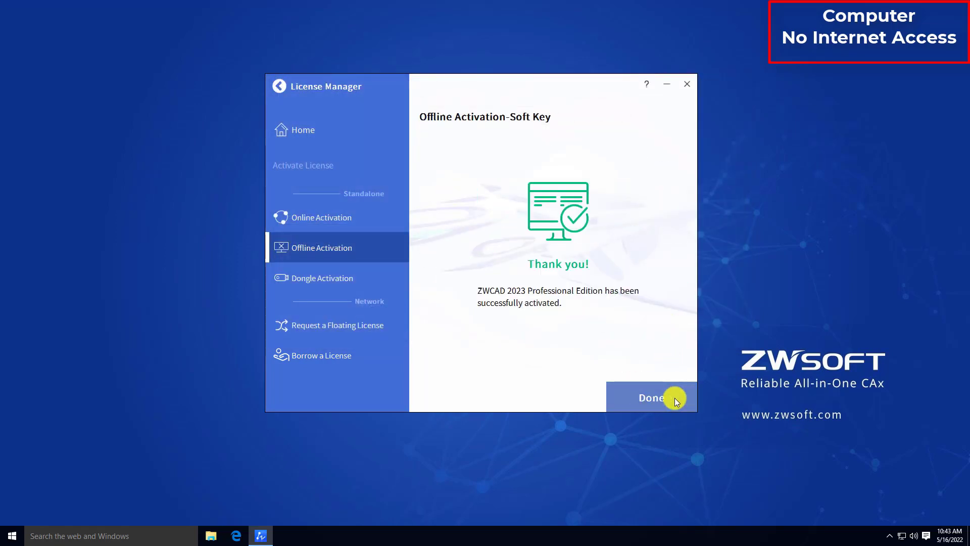
pyautogui.click(674, 398)
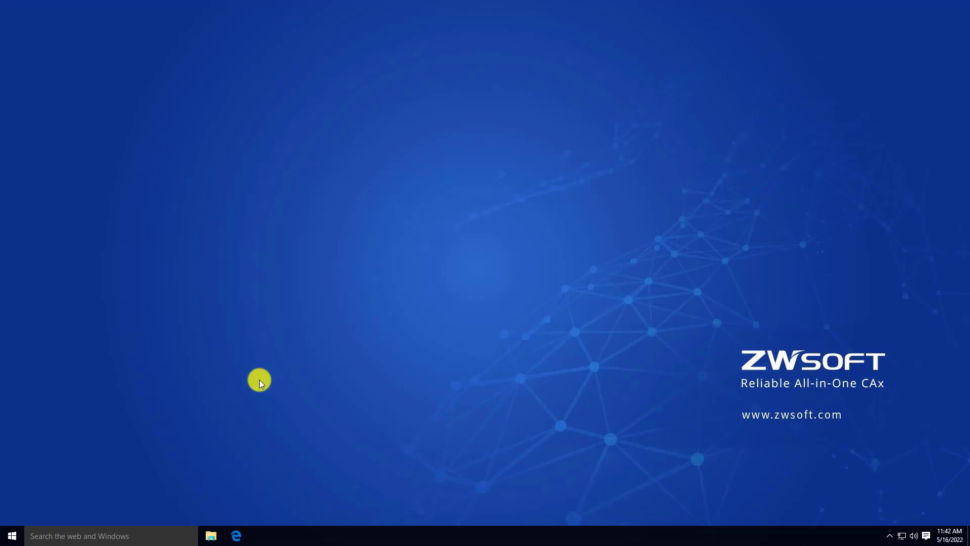
# Relaunch License Manager from the ZWCAD 2023 English folder and choose Offline Activation for a new license
pyautogui.click(17, 534)
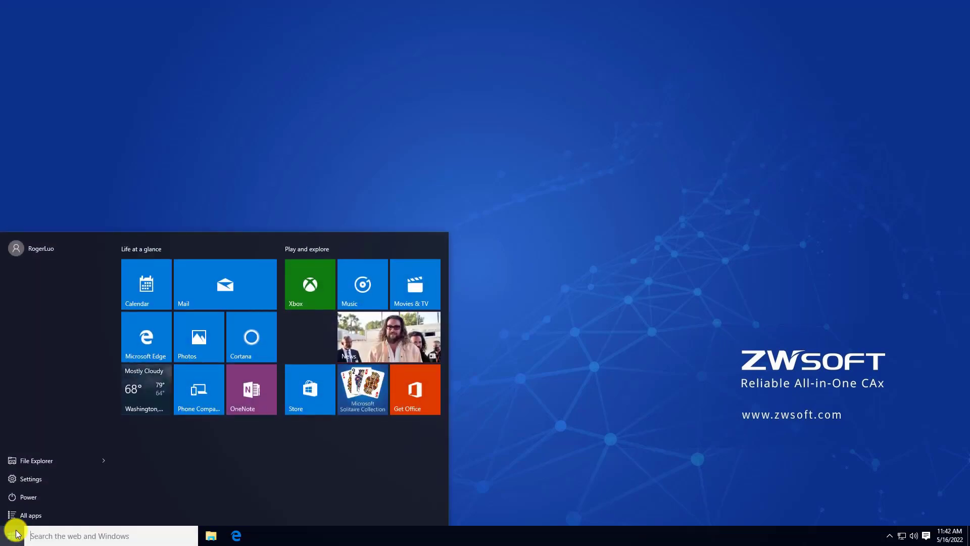
pyautogui.click(39, 514)
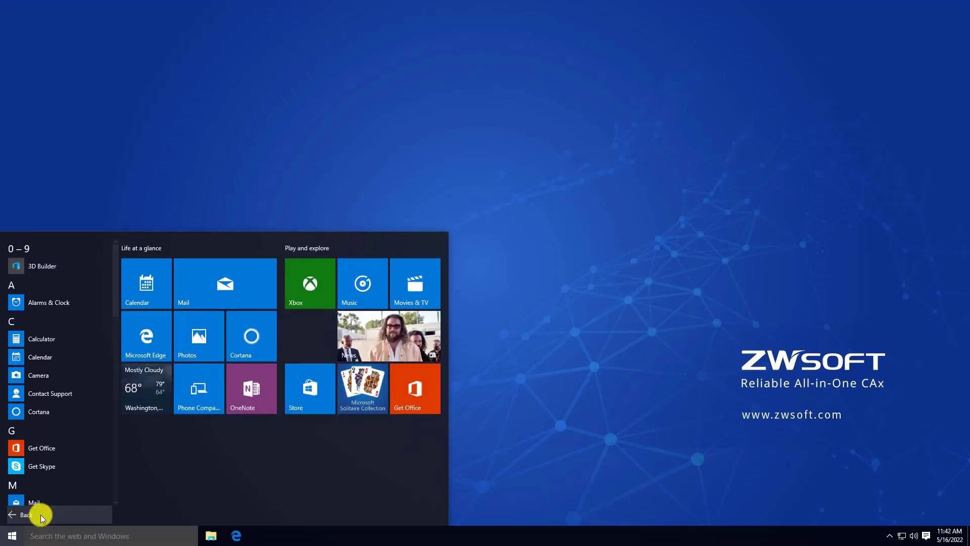
pyautogui.click(25, 489)
pyautogui.click(19, 463)
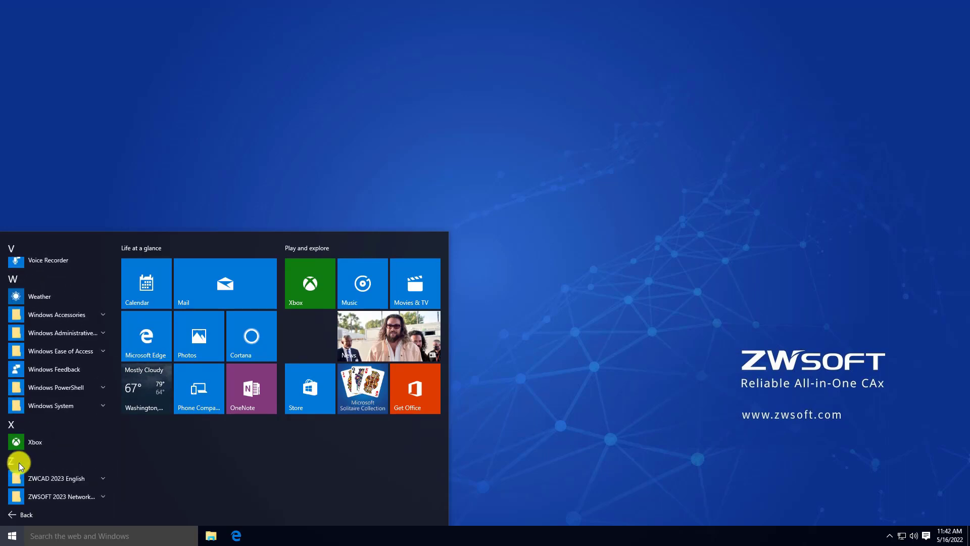
pyautogui.click(96, 478)
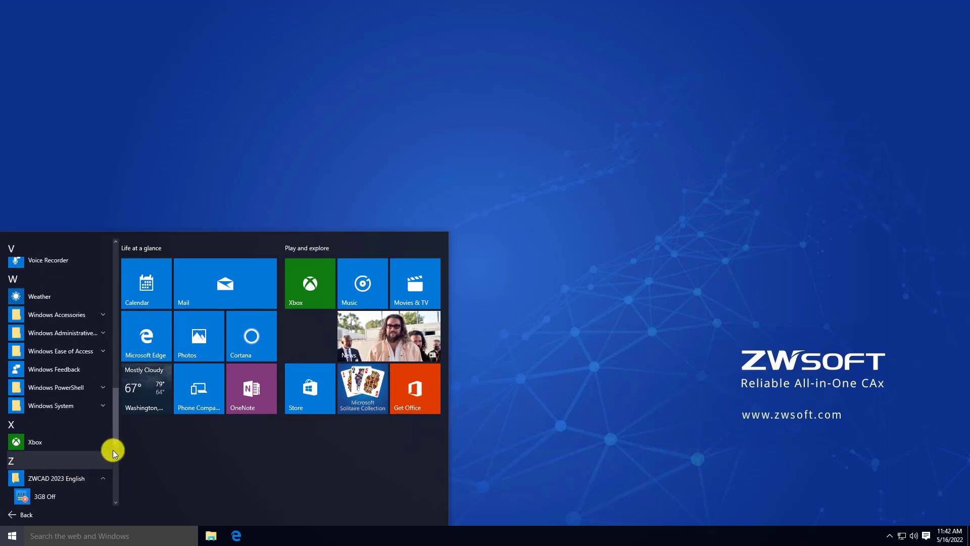
pyautogui.moveTo(115, 440); pyautogui.dragTo(115, 487)
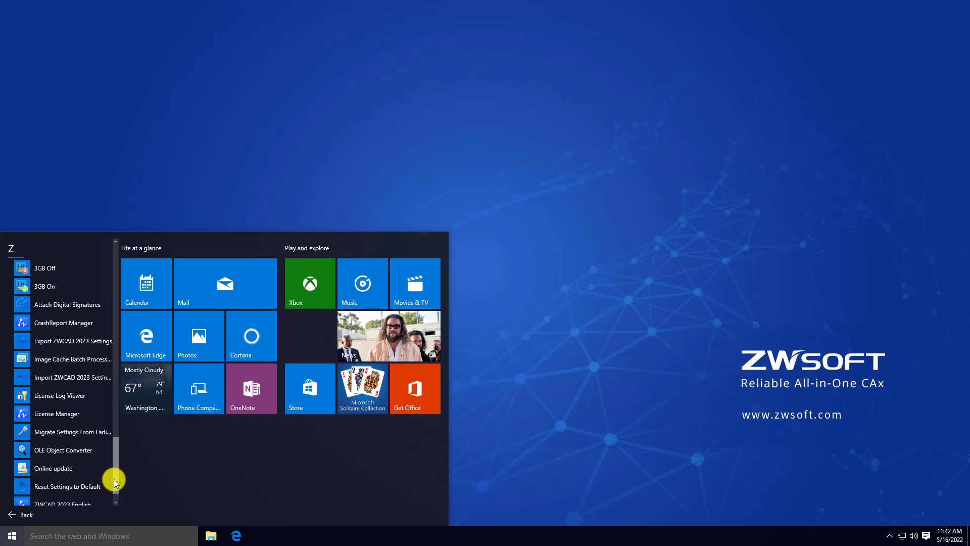
pyautogui.click(87, 417)
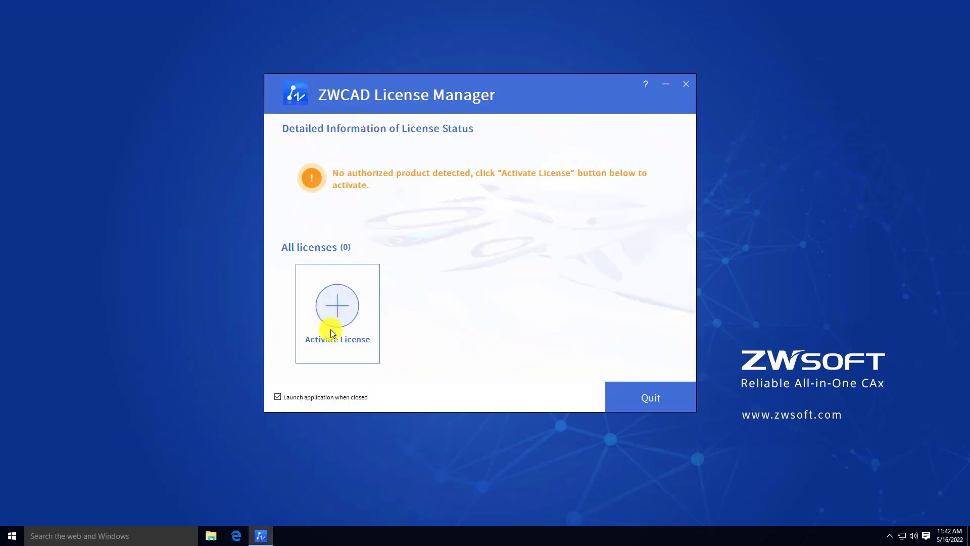
pyautogui.click(331, 326)
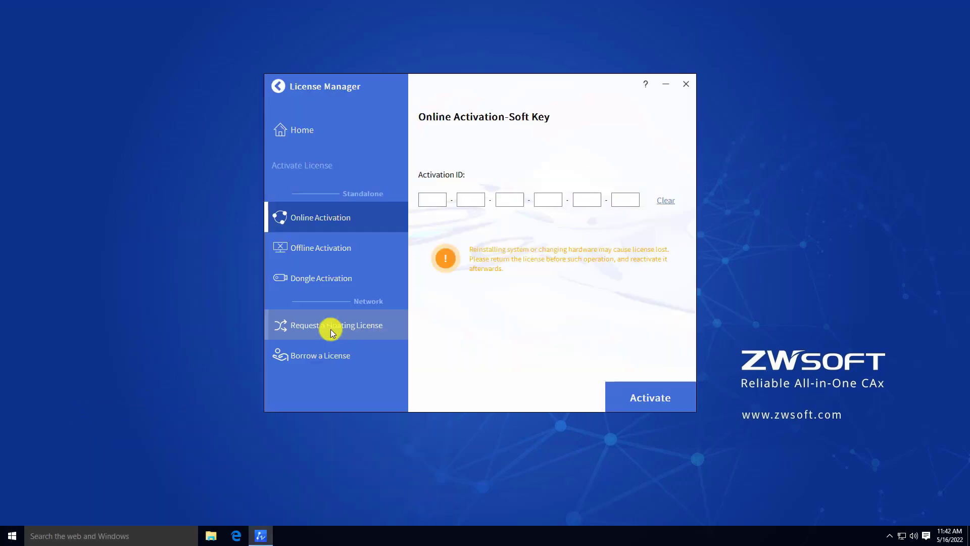
pyautogui.click(383, 253)
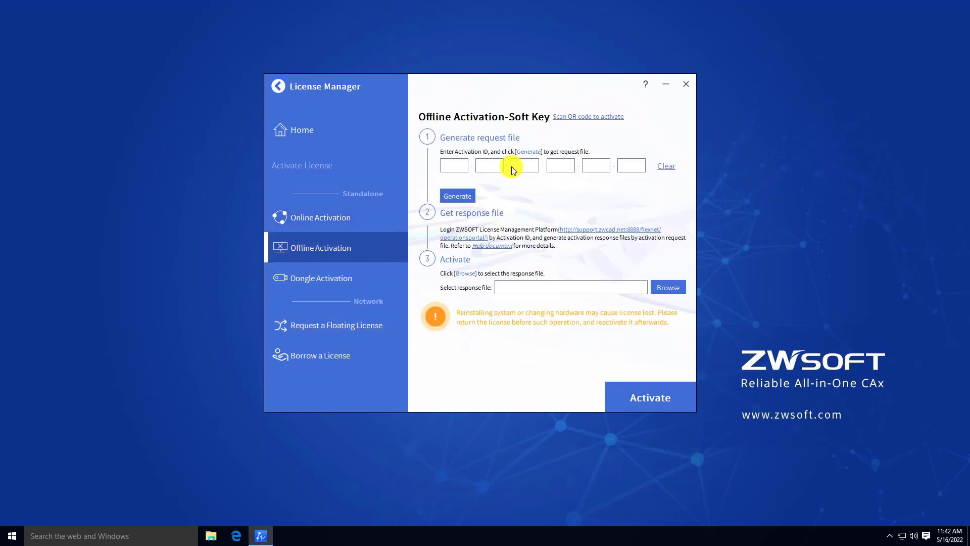
# Generate a QR request code from the pasted activation ID, then activate with the phone-supplied activation code
pyautogui.click(589, 119)
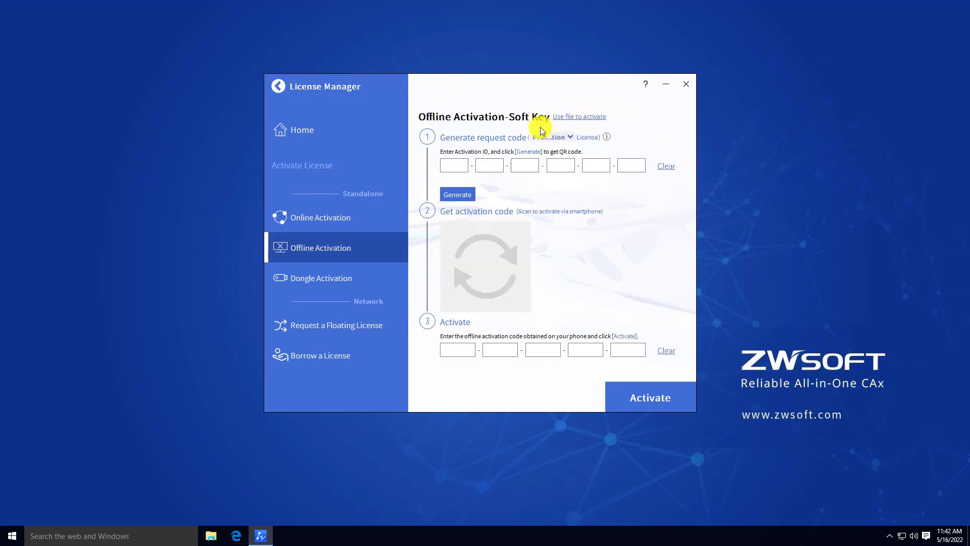
pyautogui.click(454, 164)
pyautogui.hotkey('ctrl', 'v')
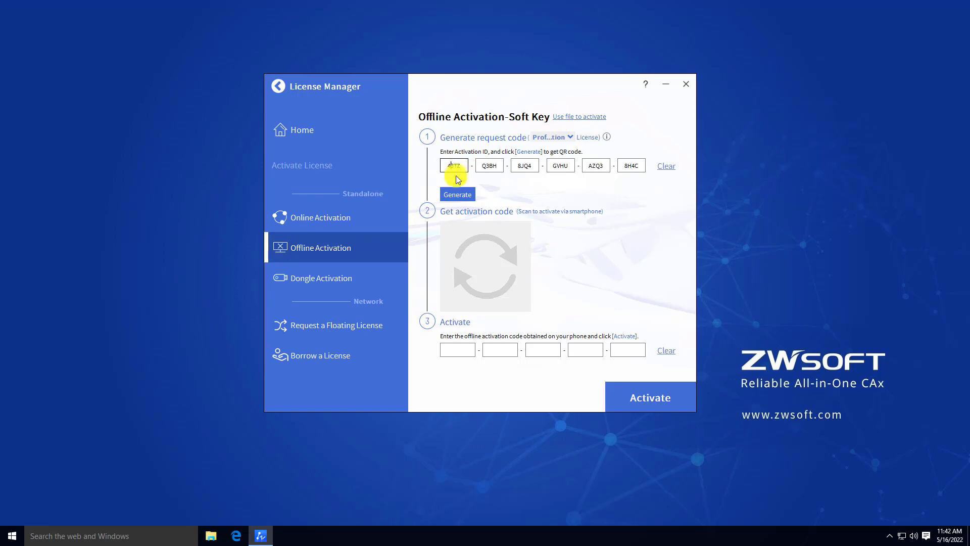
pyautogui.click(457, 196)
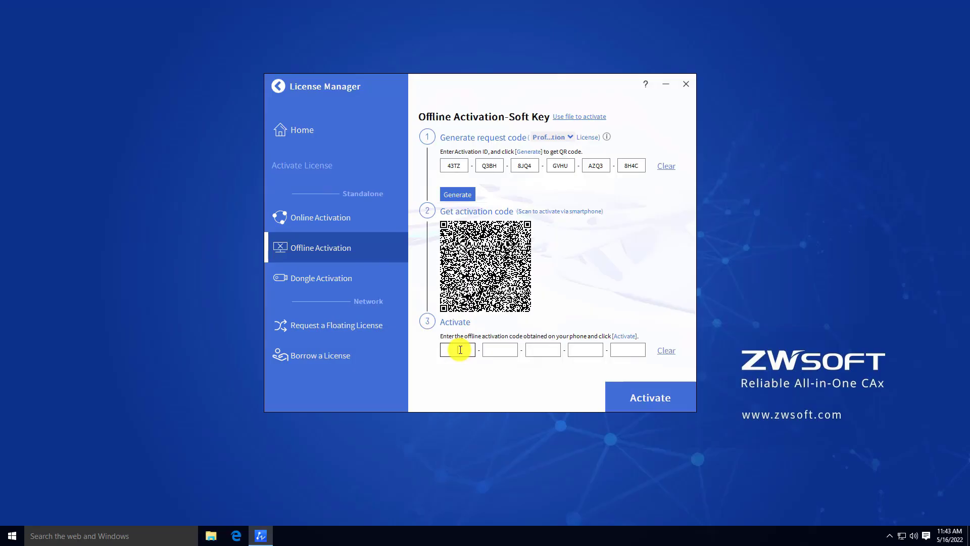
pyautogui.click(622, 392)
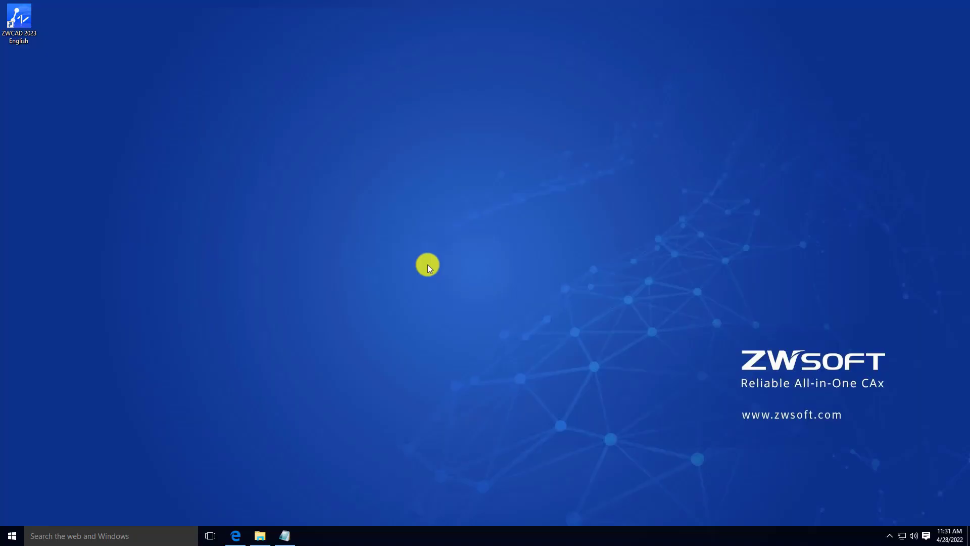
# Reopen License Manager from the ZWCAD 2023 English Start menu group to view the license status
pyautogui.click(12, 534)
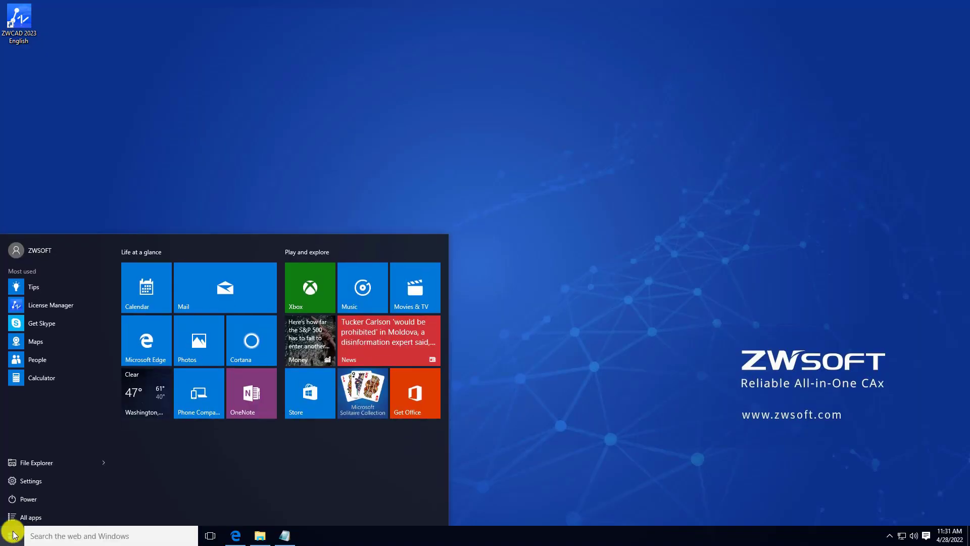
pyautogui.click(19, 519)
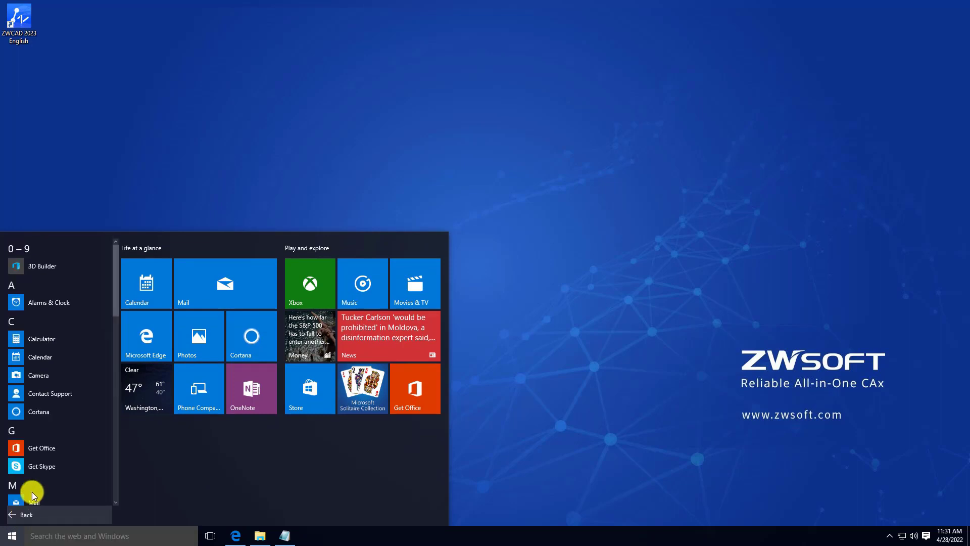
pyautogui.moveTo(113, 302); pyautogui.dragTo(114, 502)
pyautogui.click(98, 492)
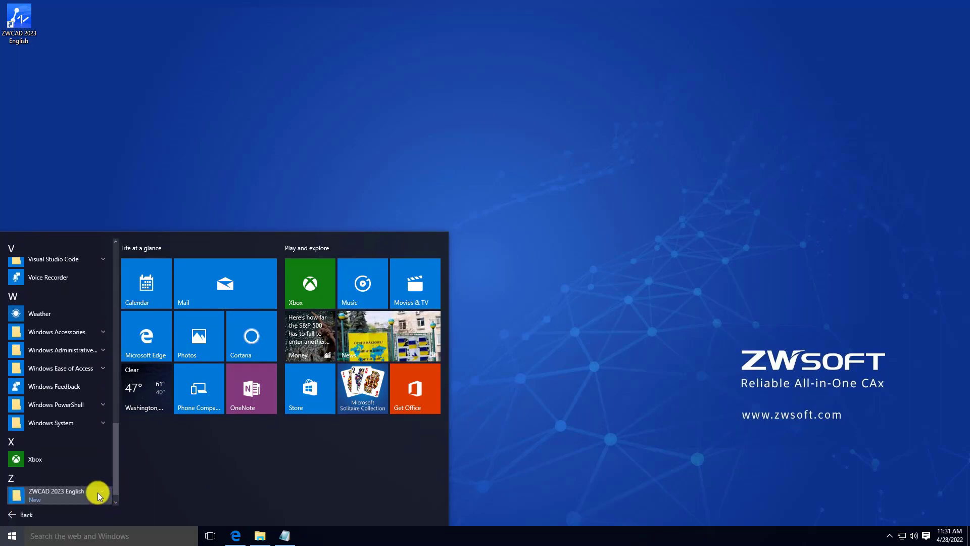
pyautogui.moveTo(116, 428); pyautogui.dragTo(117, 481)
pyautogui.click(100, 455)
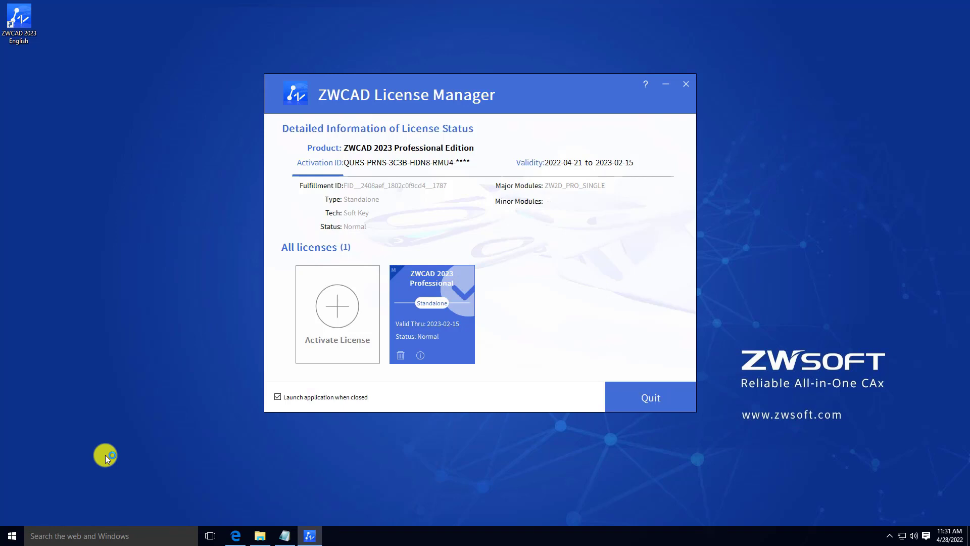
# Return the ZWCAD 2023 Professional standalone license online, leaving 0 licenses
pyautogui.click(401, 355)
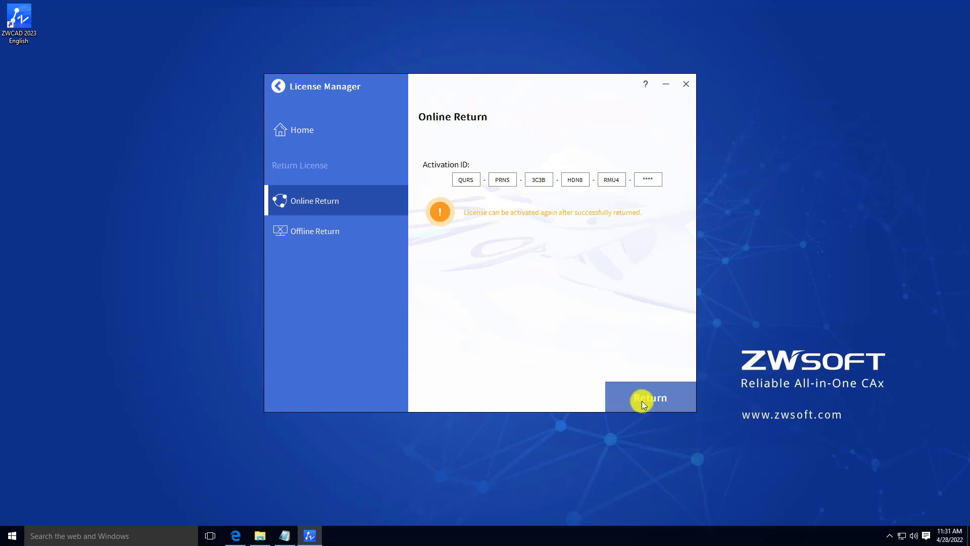
pyautogui.click(642, 401)
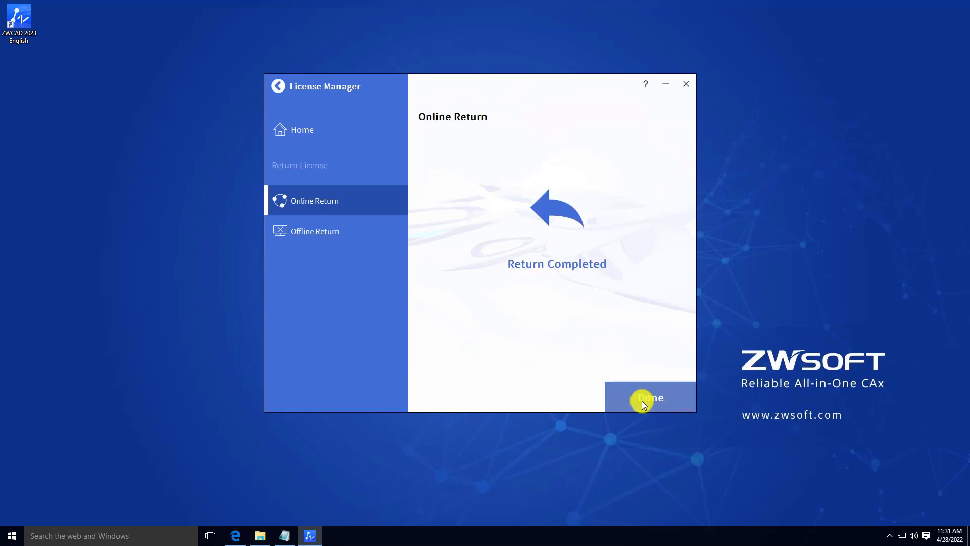
pyautogui.click(644, 402)
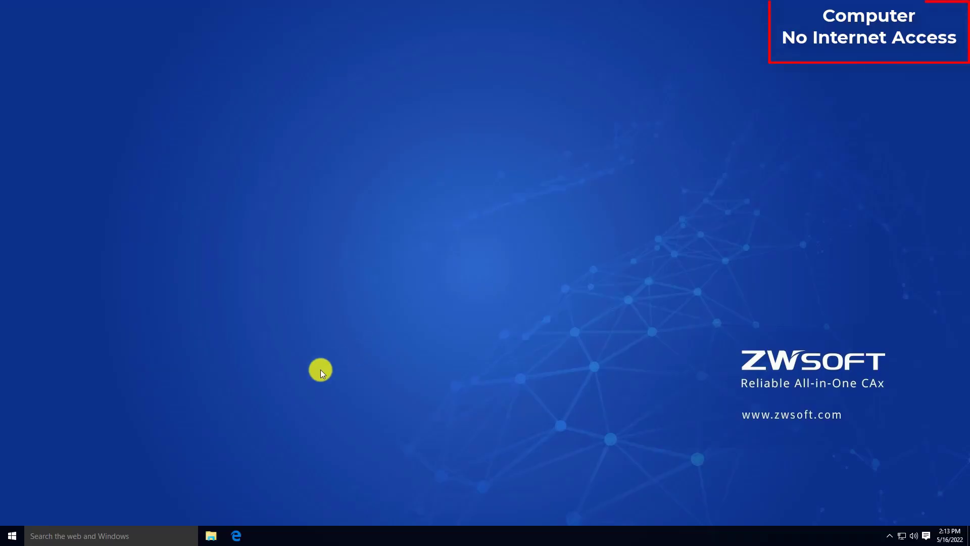
# Launch License Manager from the ZWCAD 2023 English Start menu group
pyautogui.click(9, 535)
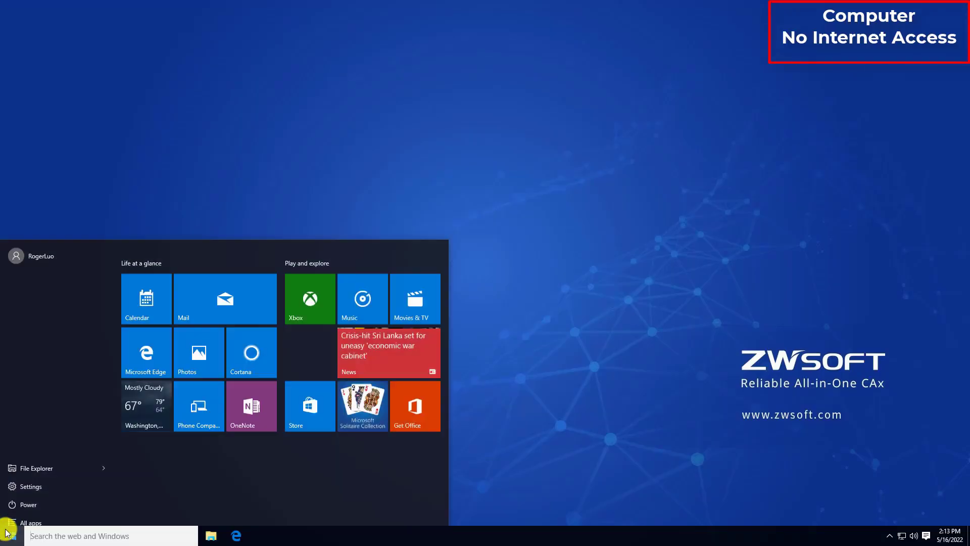
pyautogui.click(30, 515)
pyautogui.click(28, 481)
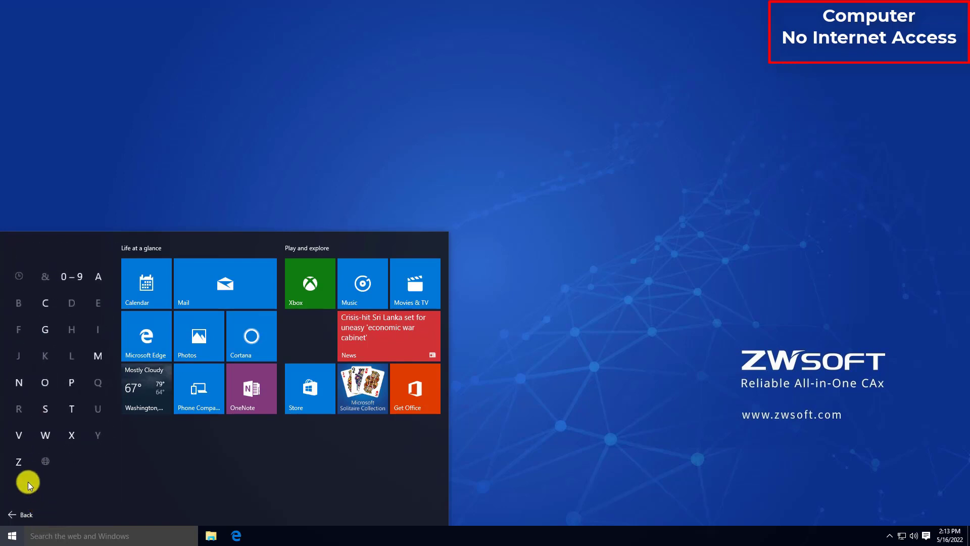
pyautogui.click(21, 461)
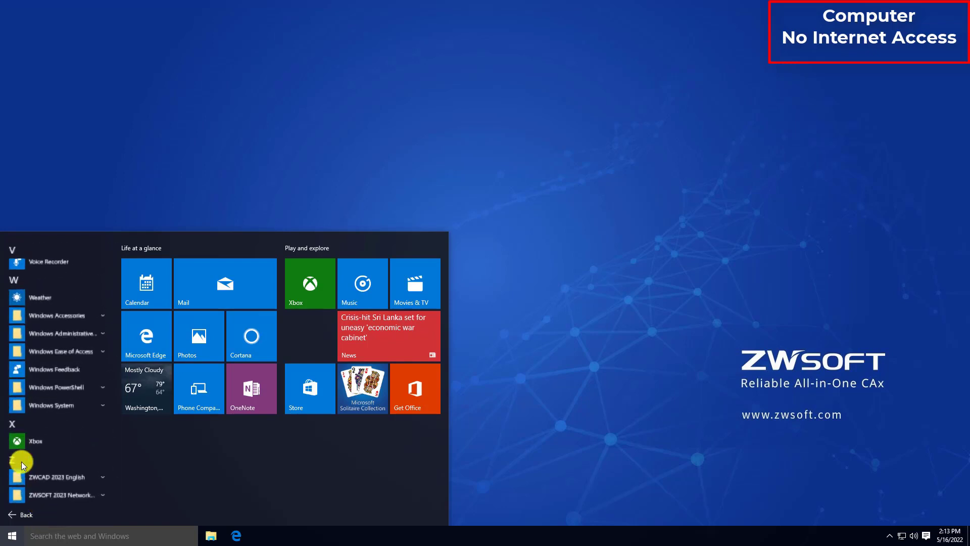
pyautogui.click(60, 476)
pyautogui.moveTo(116, 432); pyautogui.dragTo(112, 477)
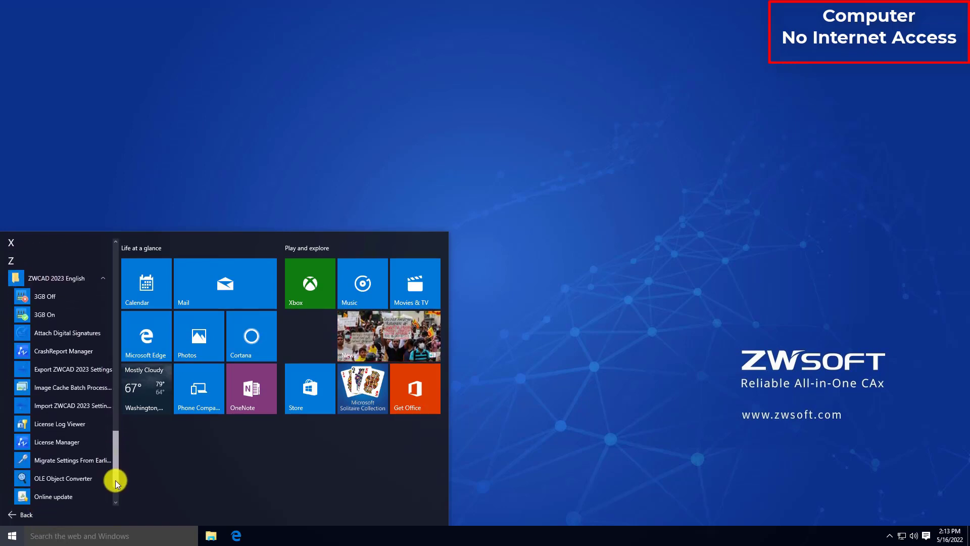
pyautogui.click(93, 439)
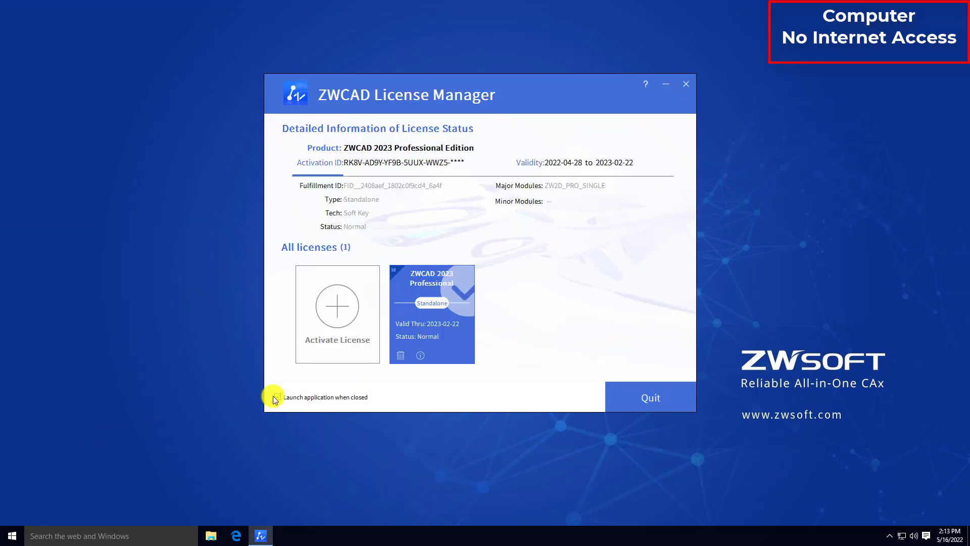
# Generate the offline return request file, save it to Samsung USB (E:), and select the portal URL
pyautogui.click(399, 356)
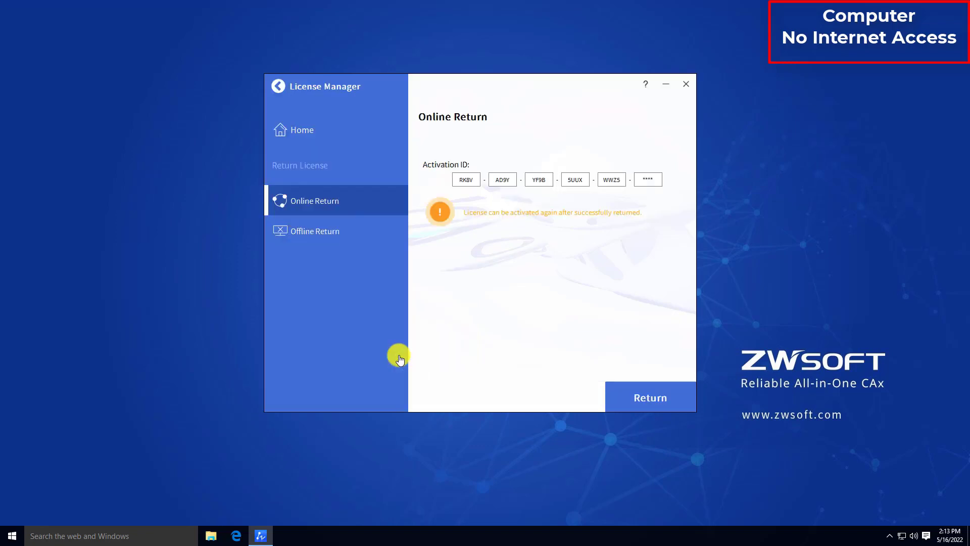
pyautogui.click(366, 234)
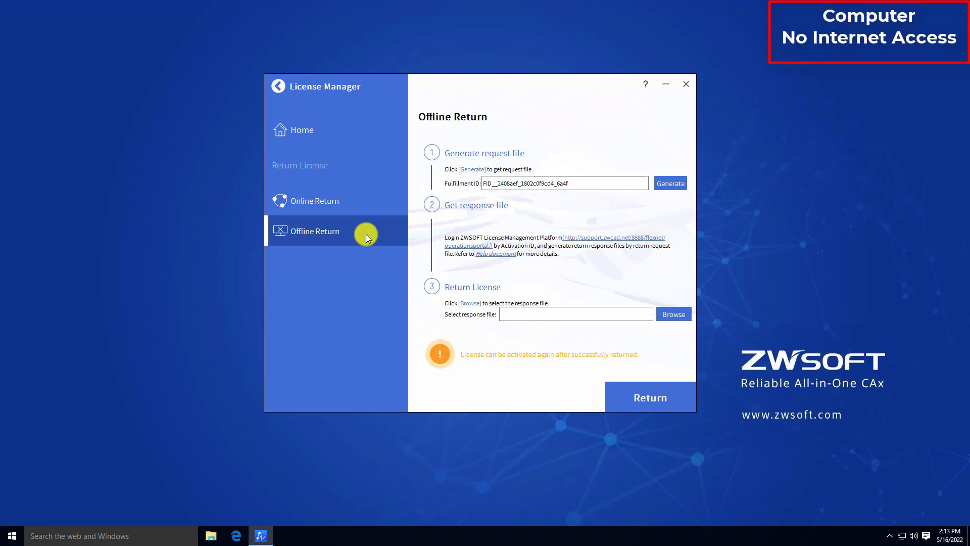
pyautogui.click(665, 183)
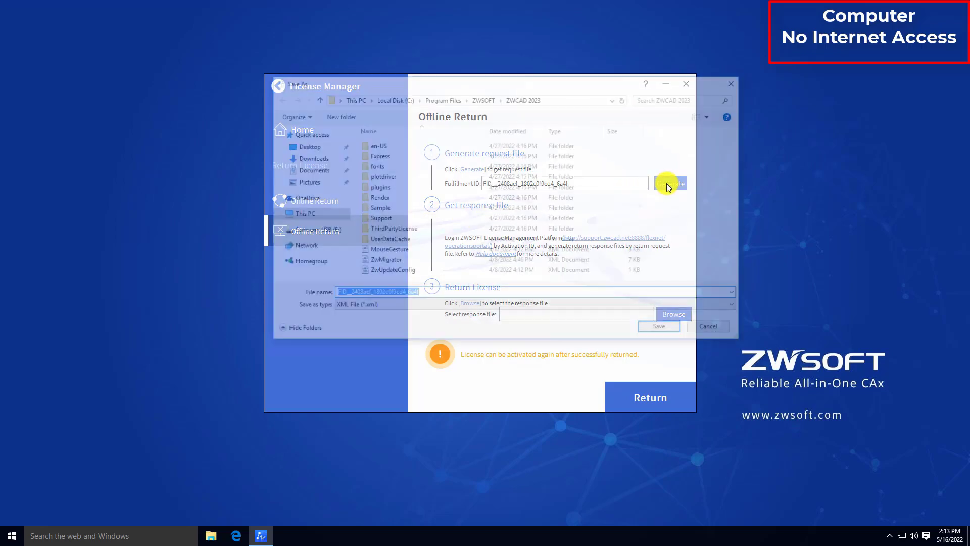
pyautogui.click(336, 233)
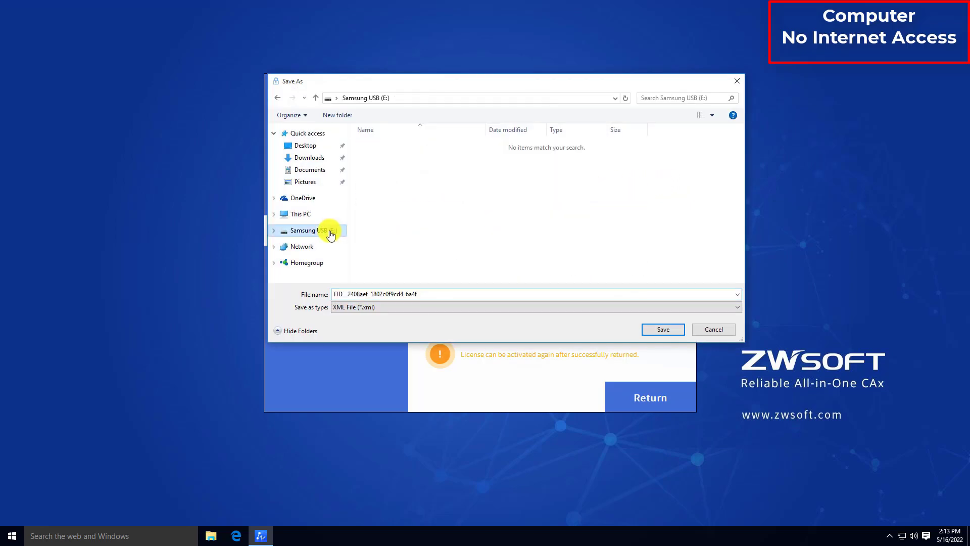
pyautogui.click(650, 330)
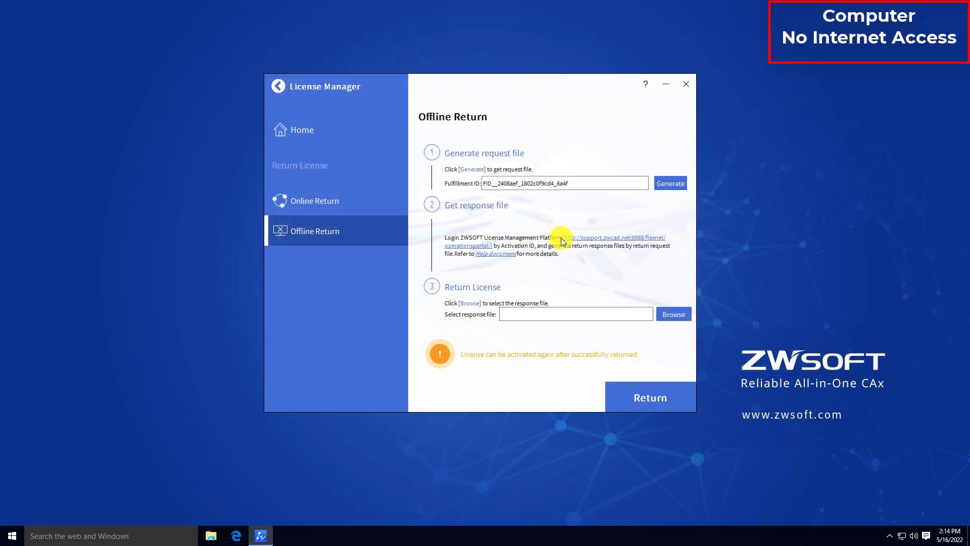
pyautogui.moveTo(563, 237); pyautogui.dragTo(494, 247)
pyautogui.hotkey('ctrl', 'c')
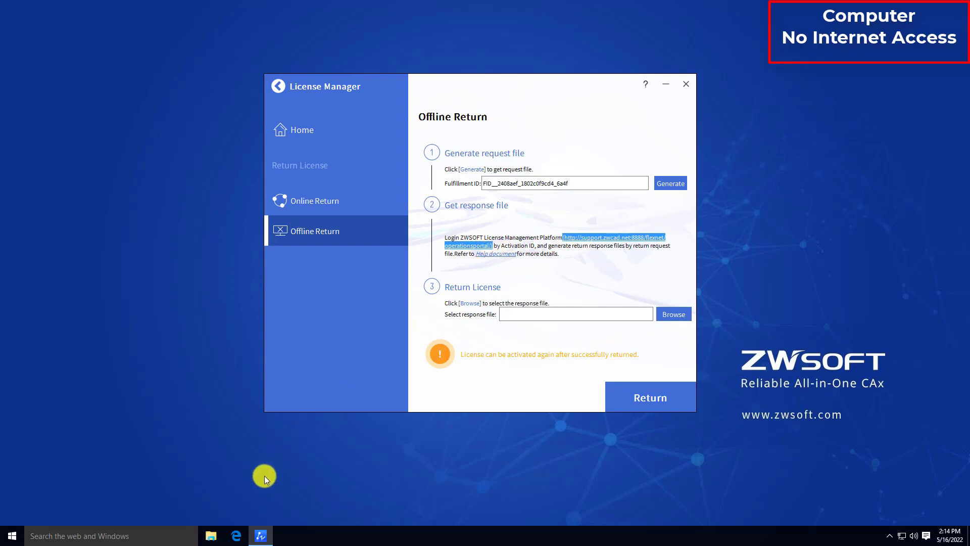
pyautogui.click(211, 536)
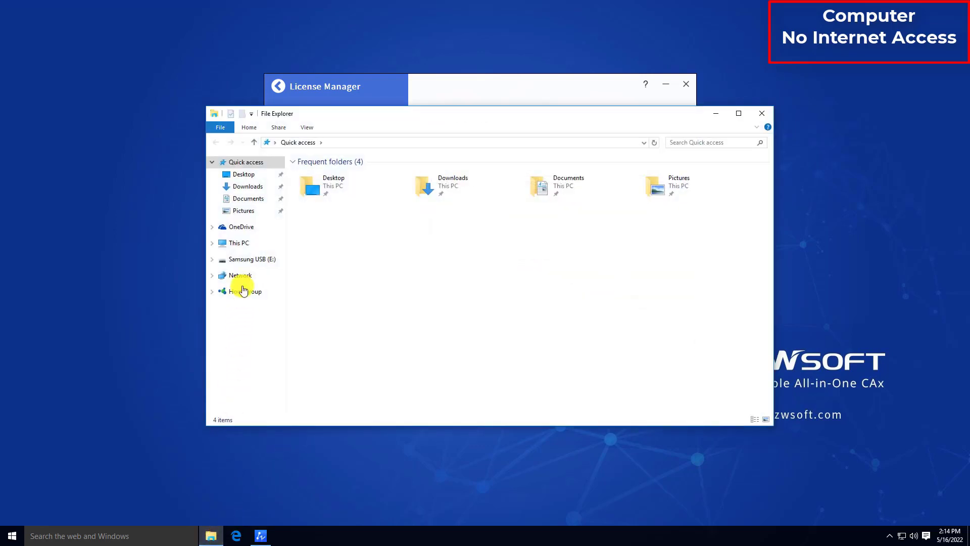
# Create a New Text Document on Samsung USB (E:) holding the pasted portal address, and save it
pyautogui.click(243, 262)
pyautogui.rightClick(355, 251)
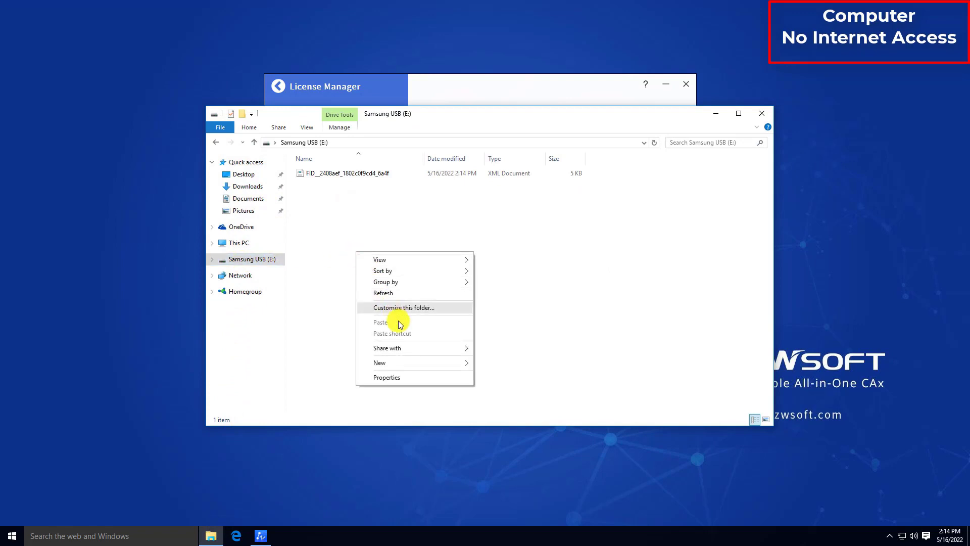
pyautogui.moveTo(427, 364)
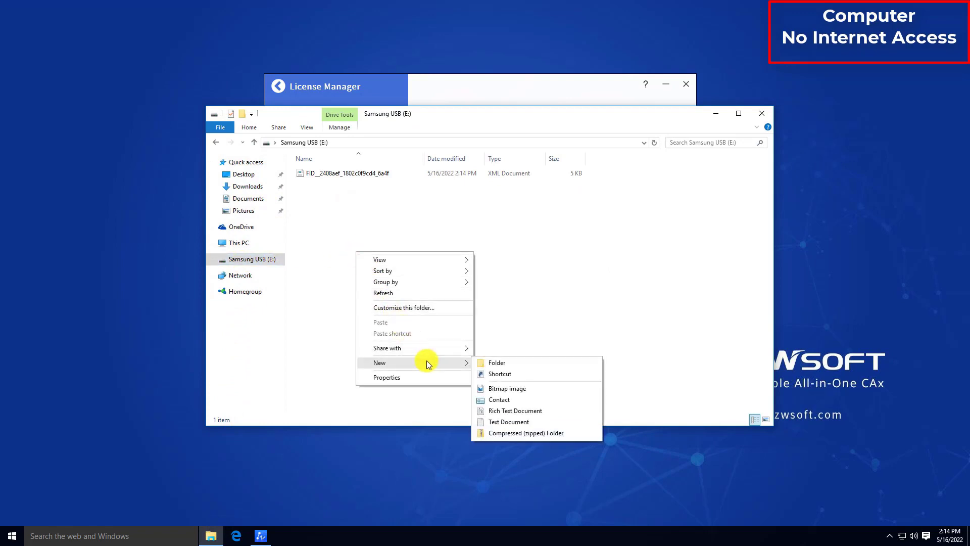
pyautogui.click(538, 422)
pyautogui.click(445, 288)
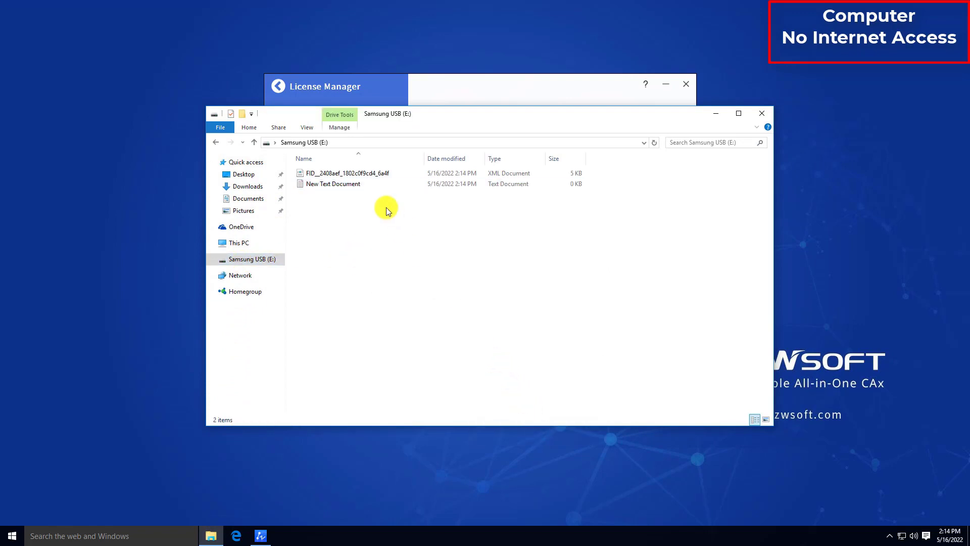
pyautogui.doubleClick(362, 187)
pyautogui.hotkey('ctrl', 'v')
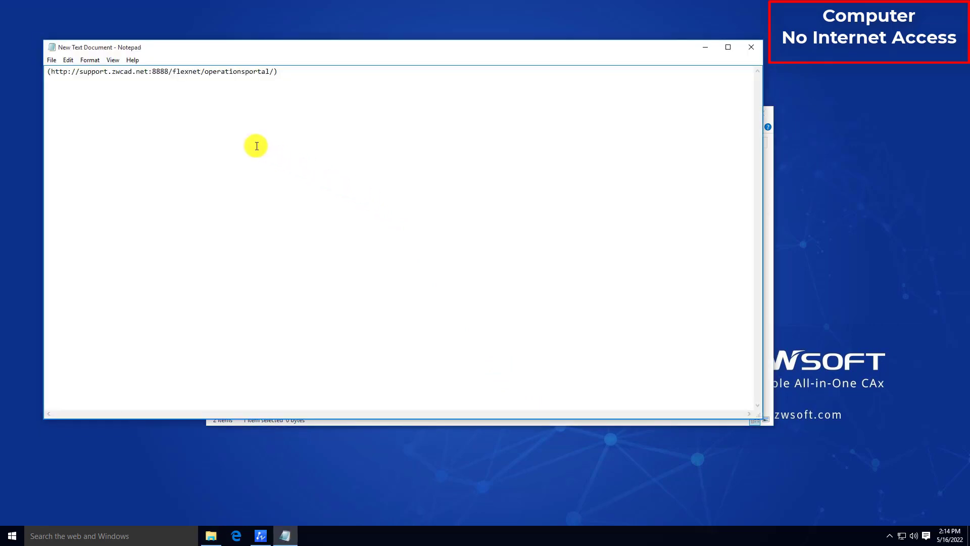
pyautogui.click(52, 59)
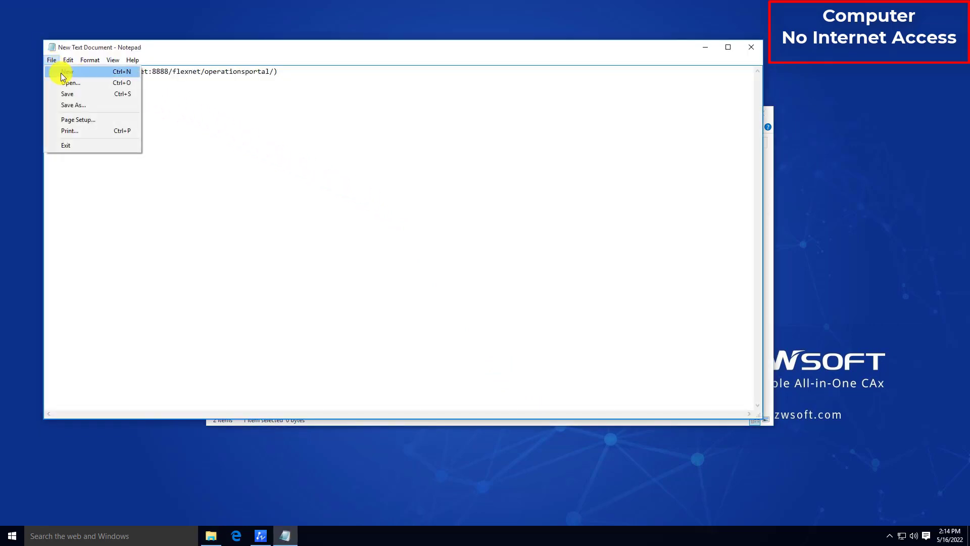
pyautogui.click(83, 94)
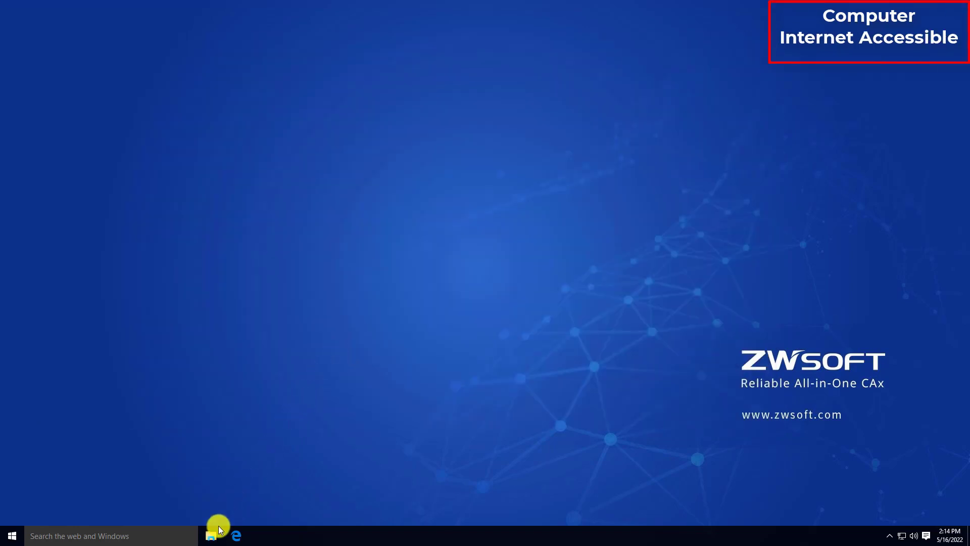
# On the online computer, reopen the USB note and select the FLEXnet portal address
pyautogui.click(211, 535)
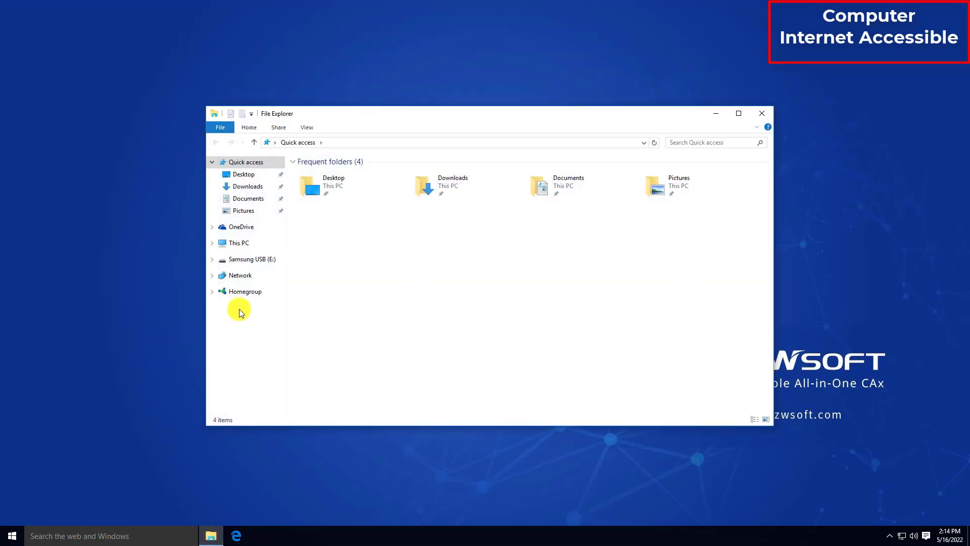
pyautogui.click(242, 261)
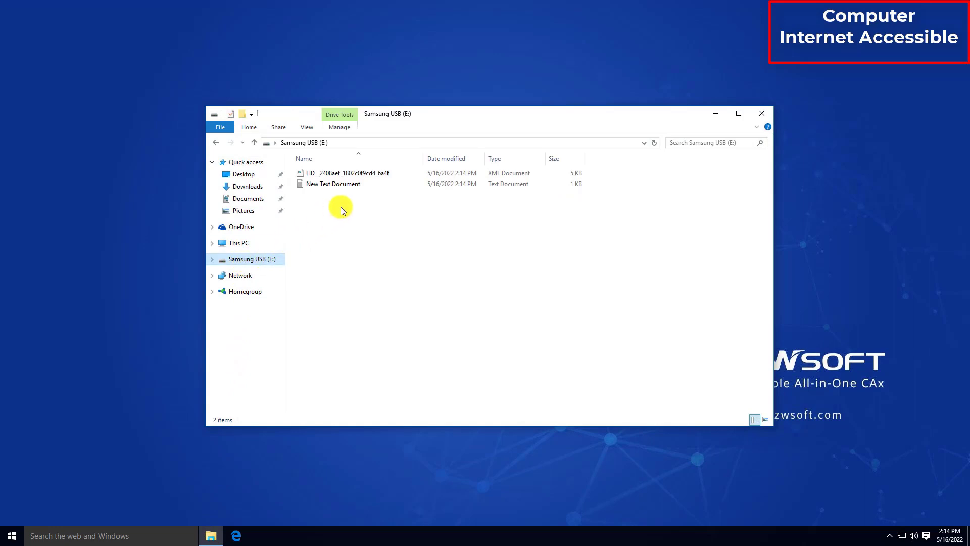
pyautogui.doubleClick(382, 187)
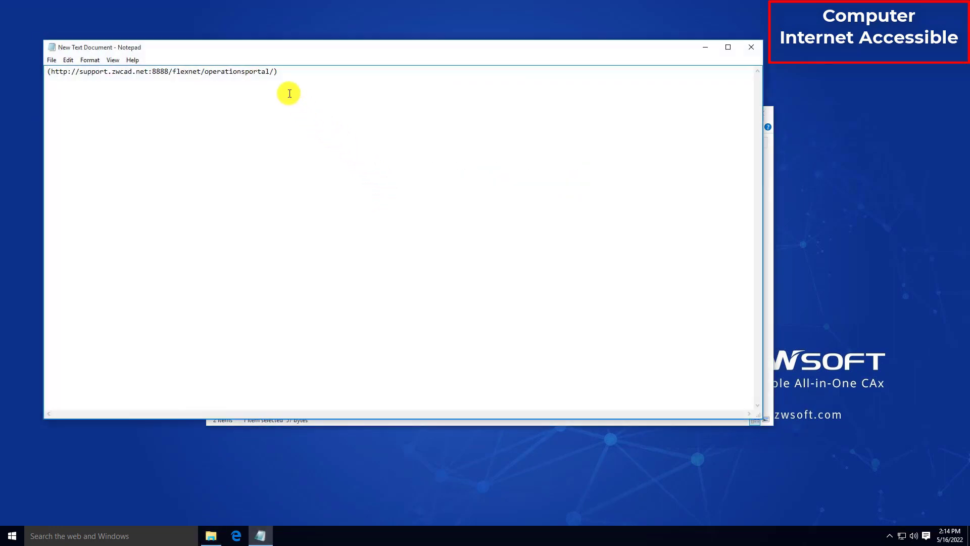
pyautogui.moveTo(276, 73); pyautogui.dragTo(51, 71)
pyautogui.hotkey('ctrl', 'c')
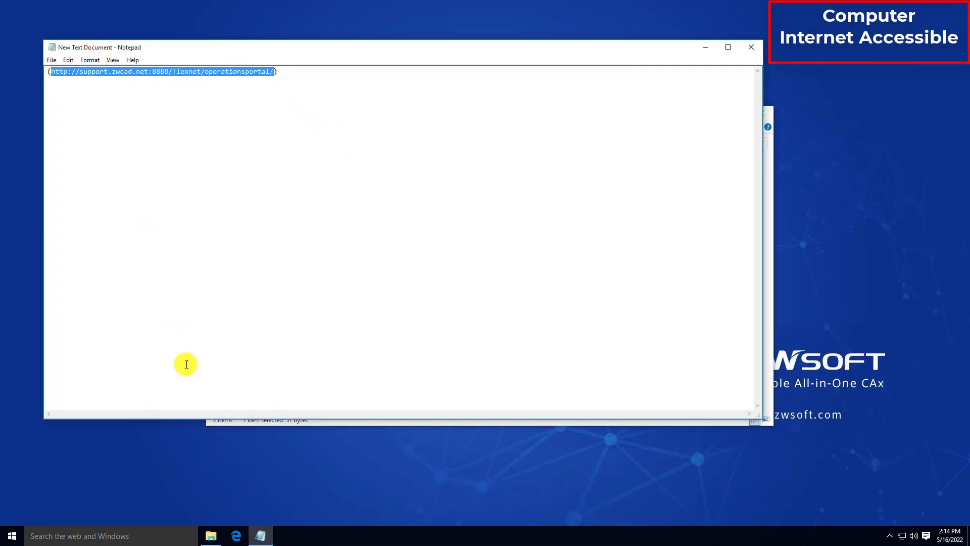
pyautogui.click(236, 536)
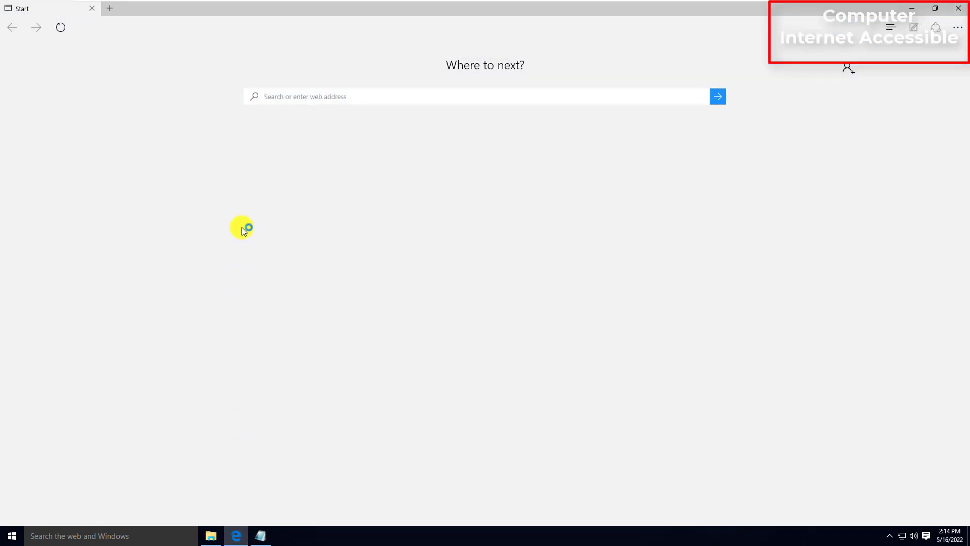
# Go to the FLEXnet Operations Portal and log in with the Activation ID
pyautogui.hotkey('ctrl', 'v')
pyautogui.press('Return')
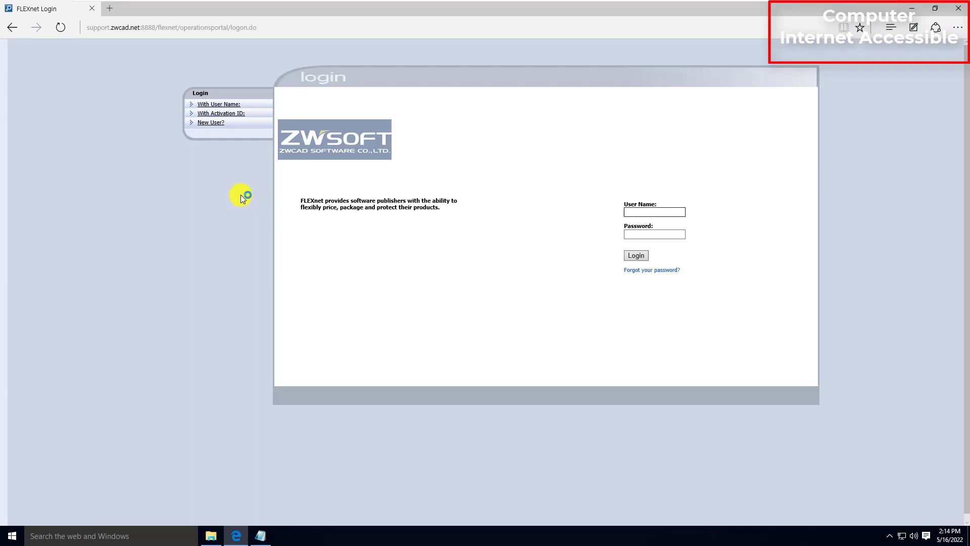
pyautogui.click(221, 110)
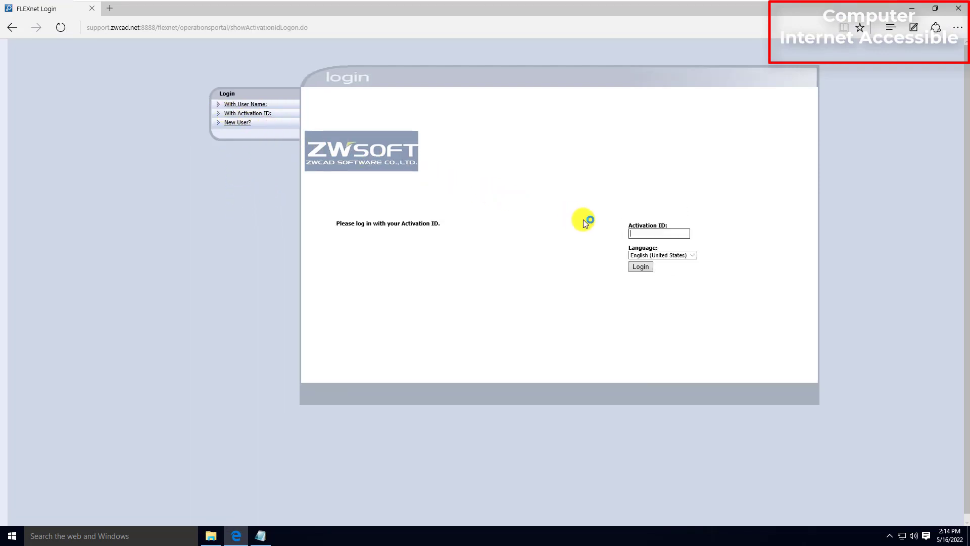
pyautogui.hotkey('ctrl', 'v')
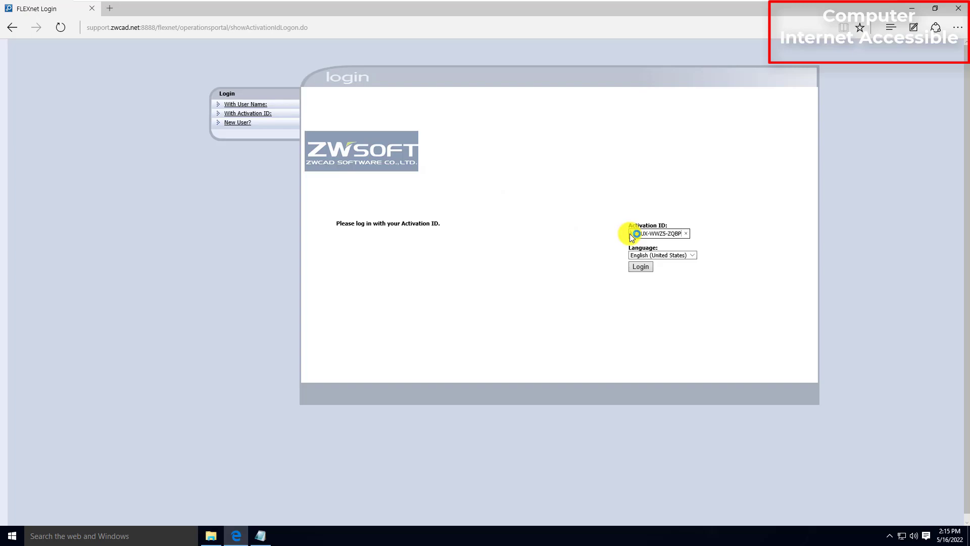
pyautogui.click(641, 266)
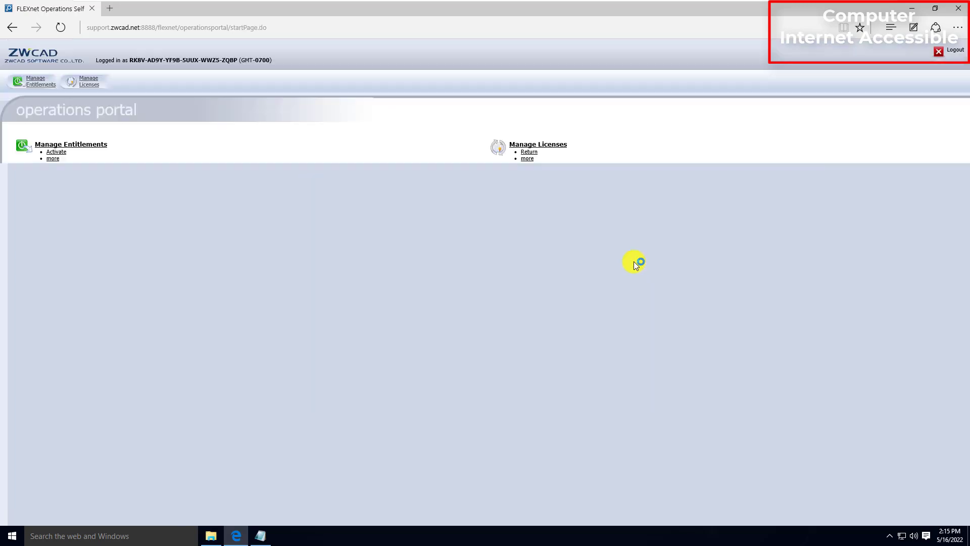
# Submit the FID request XML via Manage Licenses > Manual Return and save responseXML.xml
pyautogui.click(520, 144)
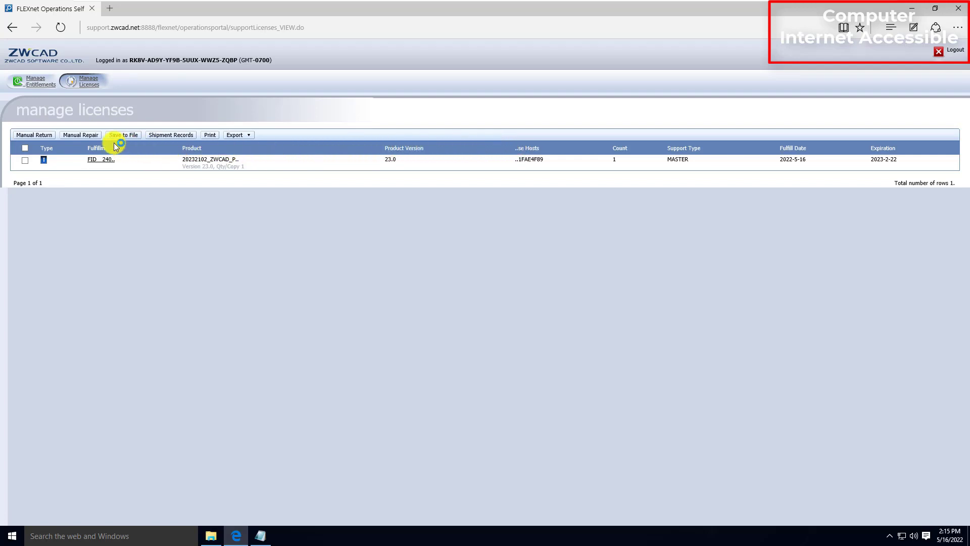
pyautogui.click(24, 137)
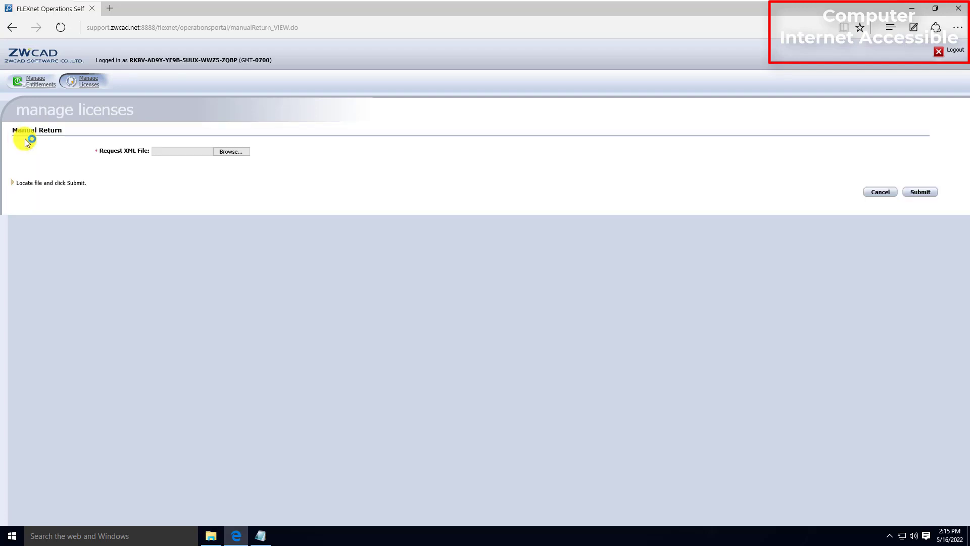
pyautogui.click(232, 151)
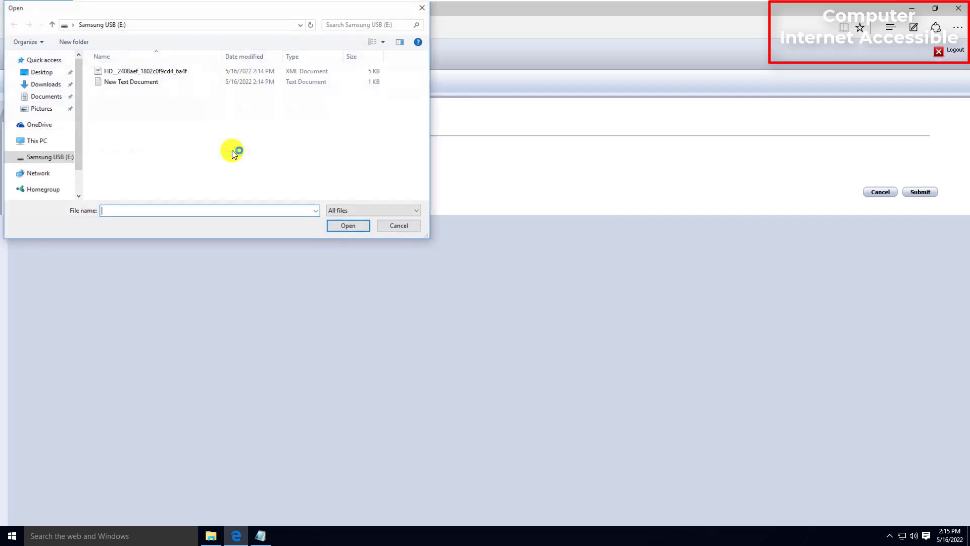
pyautogui.click(153, 73)
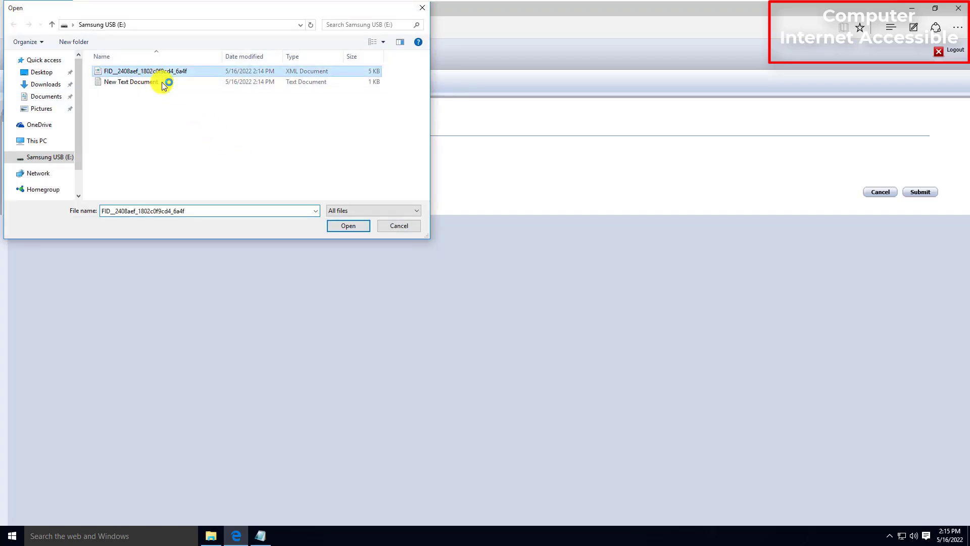
pyautogui.click(344, 226)
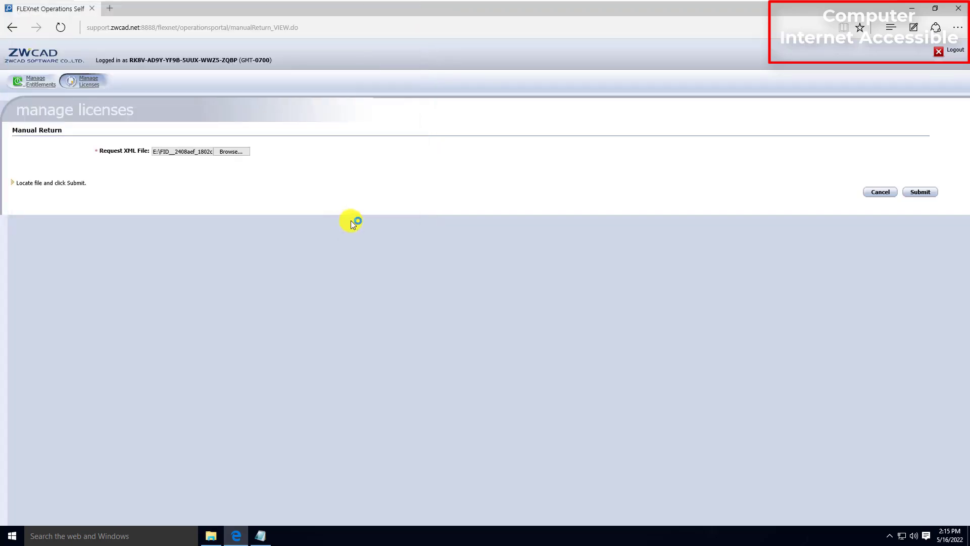
pyautogui.click(911, 193)
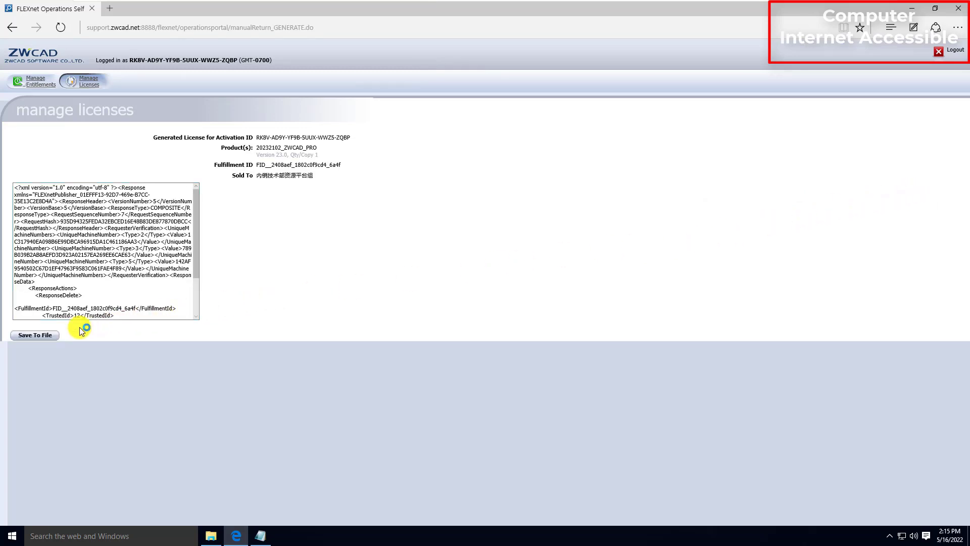
pyautogui.click(47, 335)
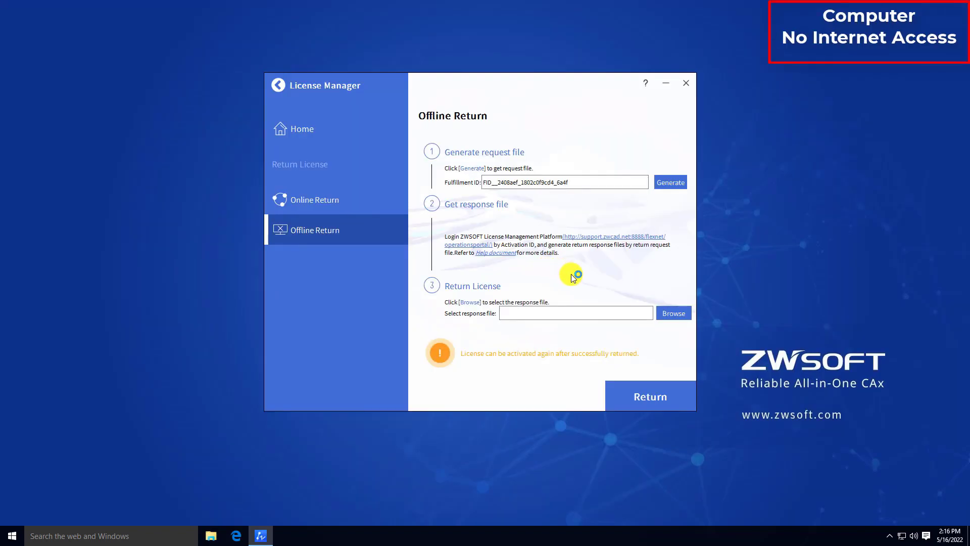
# Load E:\responseXML.xml into Offline Return and complete the return, leaving 0 licenses
pyautogui.click(665, 313)
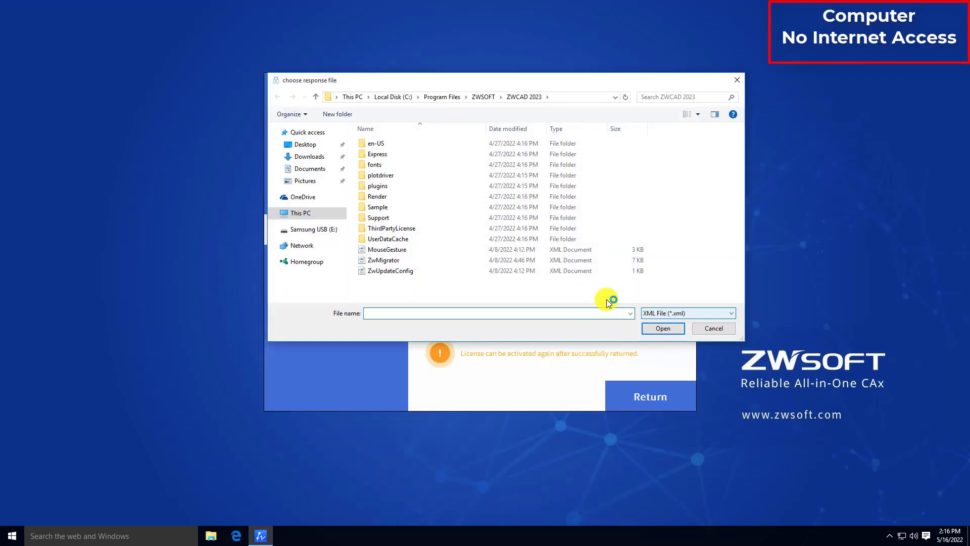
pyautogui.click(302, 230)
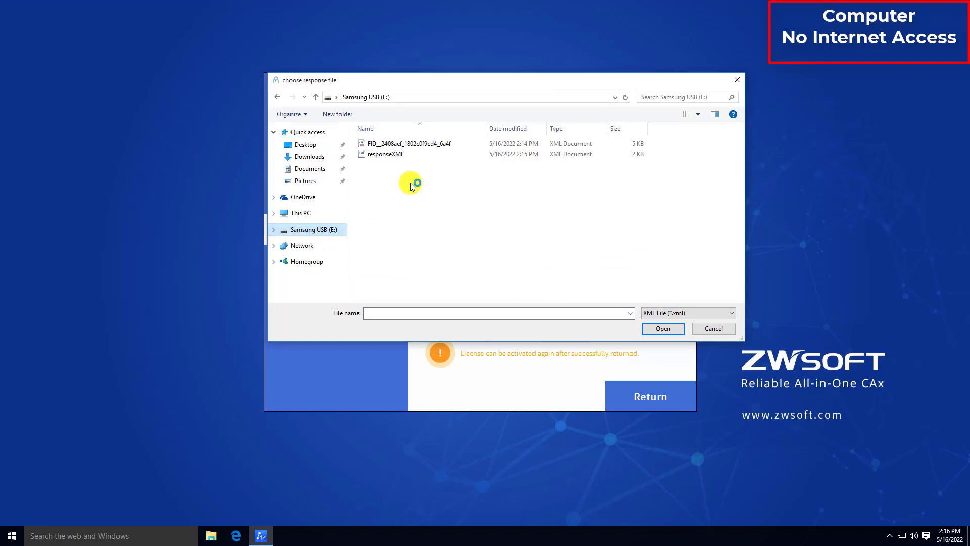
pyautogui.click(459, 155)
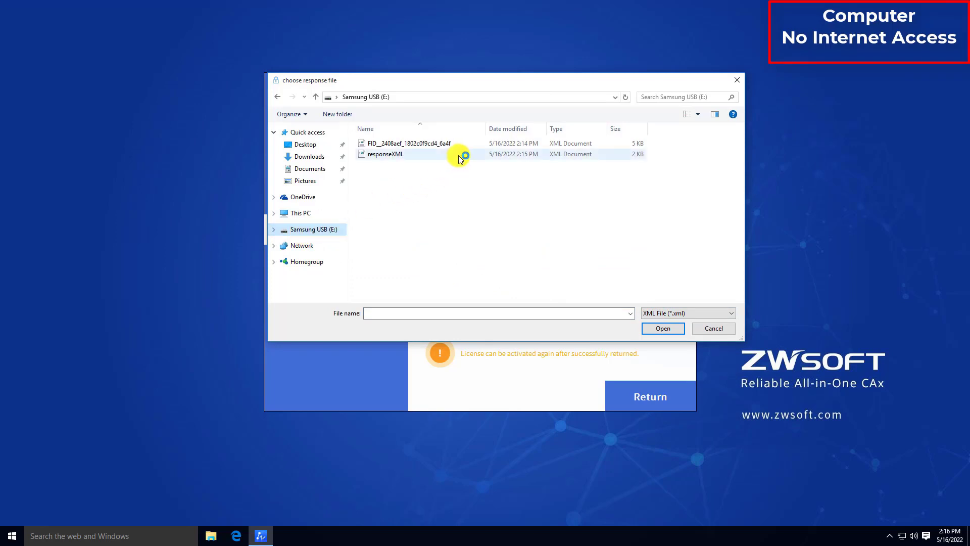
pyautogui.click(667, 328)
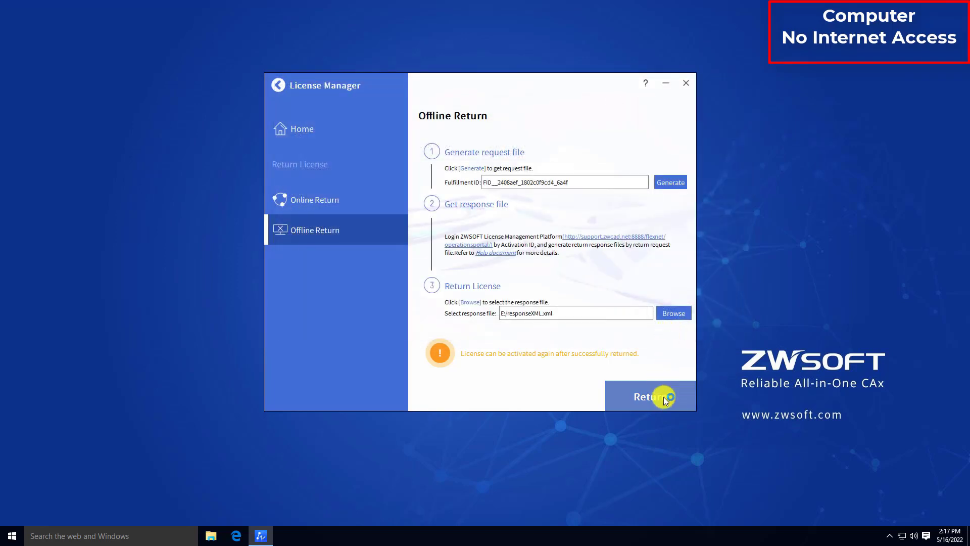
pyautogui.click(663, 399)
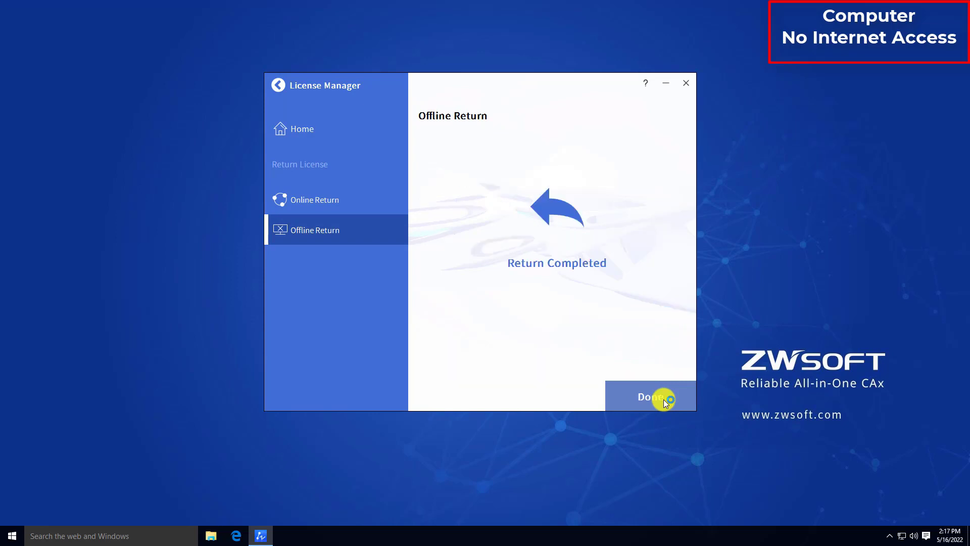
pyautogui.click(662, 399)
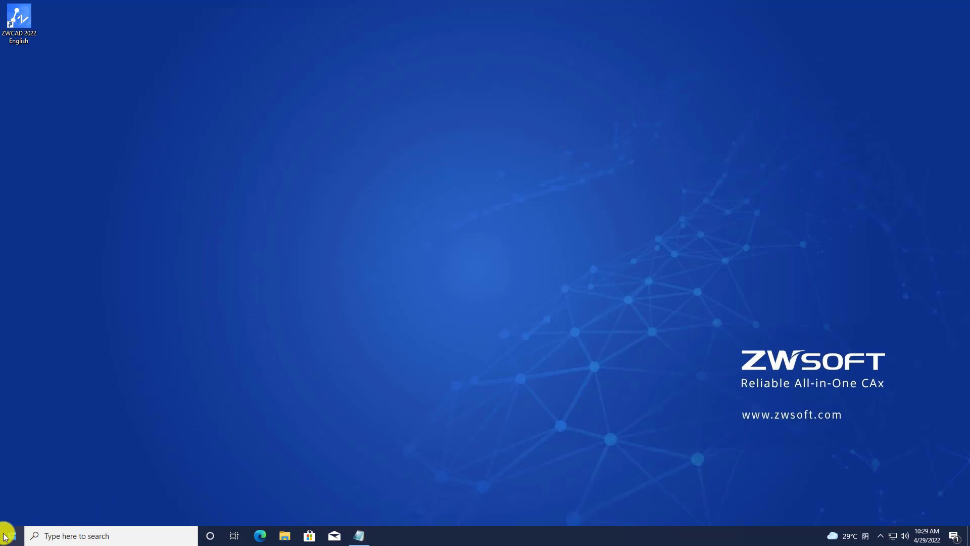
# Start License Manager from the ZWCAD 2022 English folder, showing the permanent 2022 Professional license
pyautogui.click(4, 537)
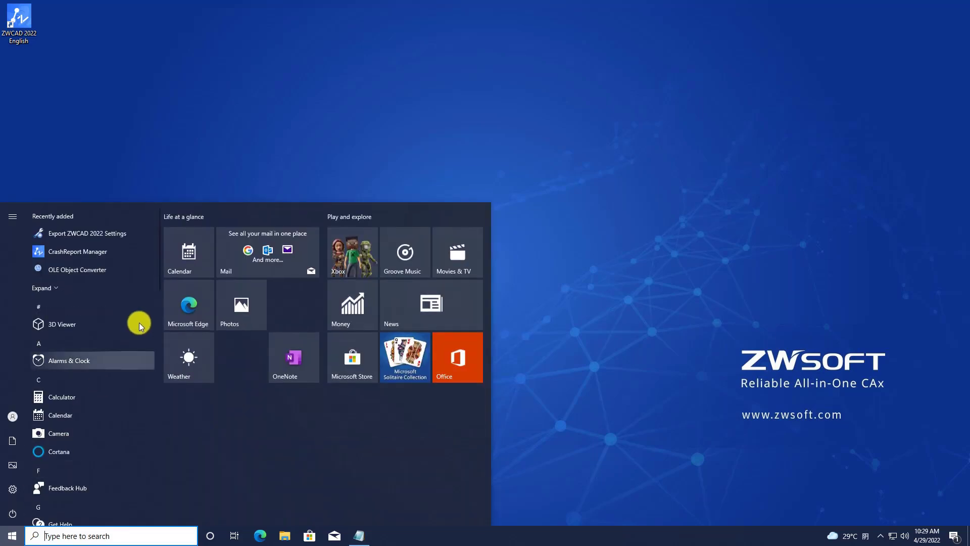
pyautogui.scroll(-3, 152, 341)
pyautogui.scroll(-10, 151, 340)
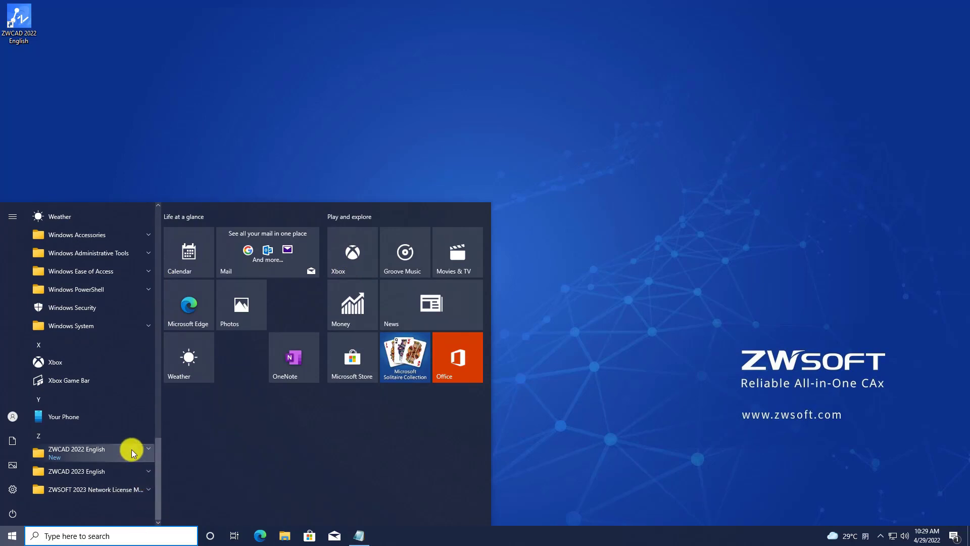
pyautogui.click(132, 449)
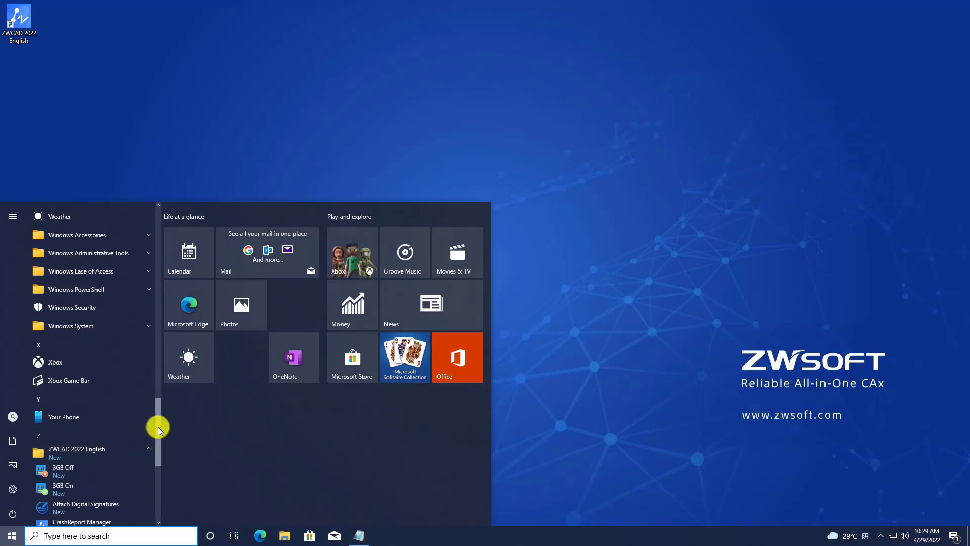
pyautogui.moveTo(157, 427); pyautogui.dragTo(157, 469)
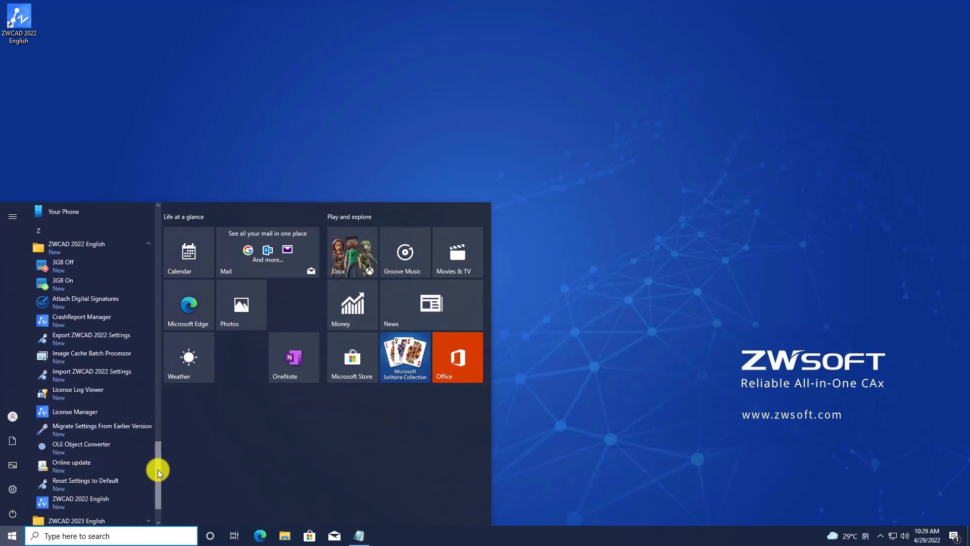
pyautogui.click(141, 416)
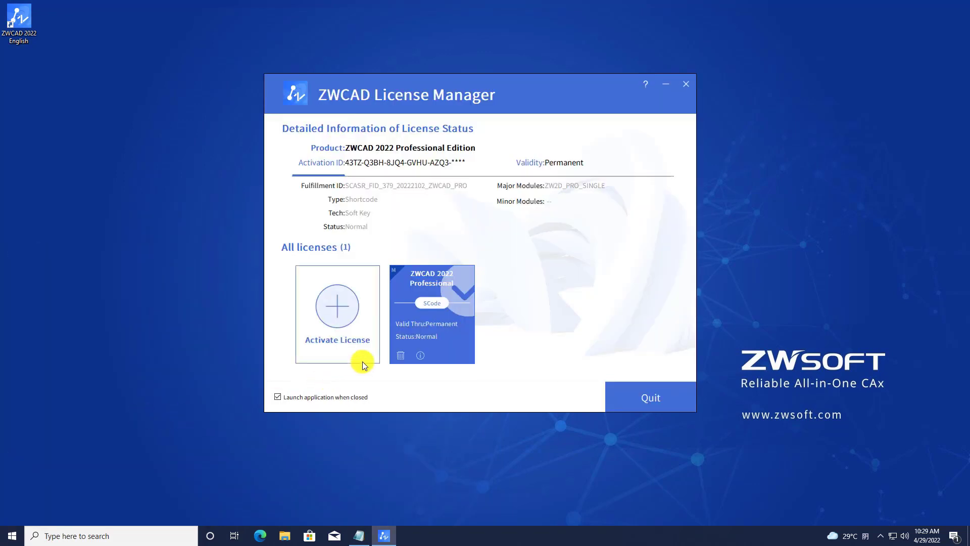
# Generate the return QR code for ZWCAD 2022 Professional, then enter the phone-issued return code and return
pyautogui.click(399, 356)
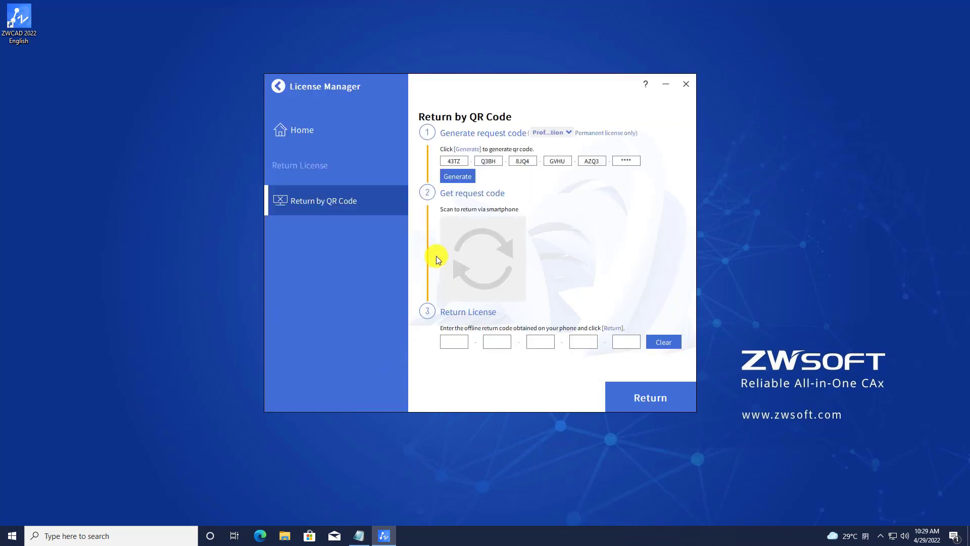
pyautogui.click(463, 181)
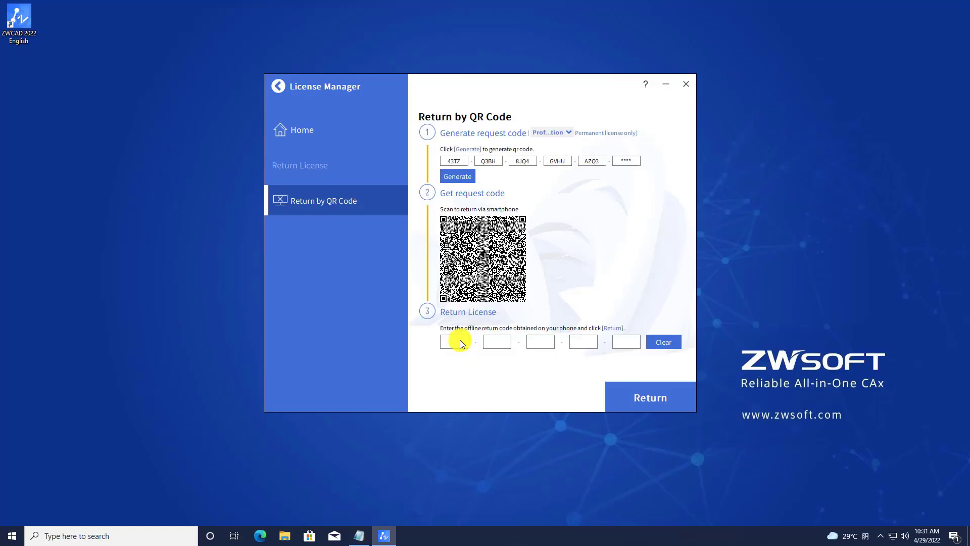
pyautogui.click(461, 341)
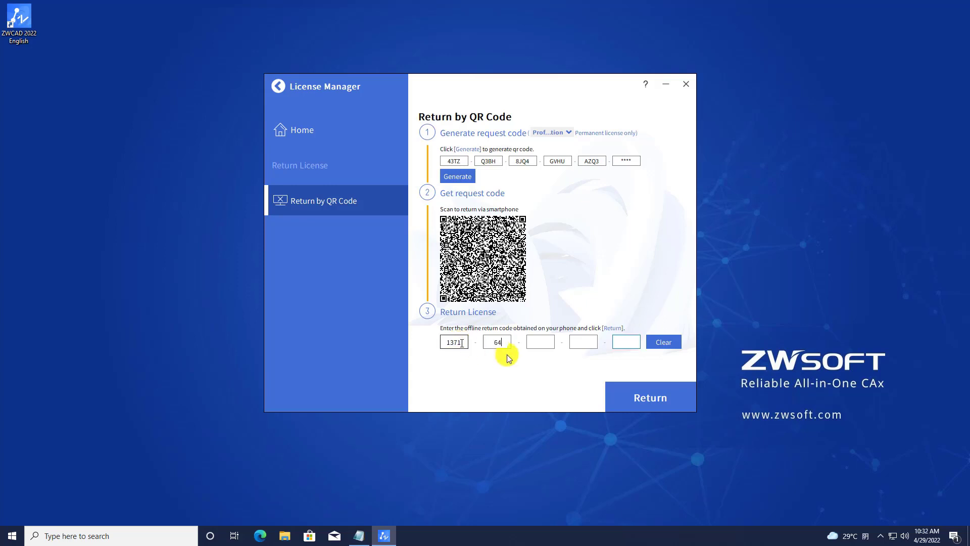
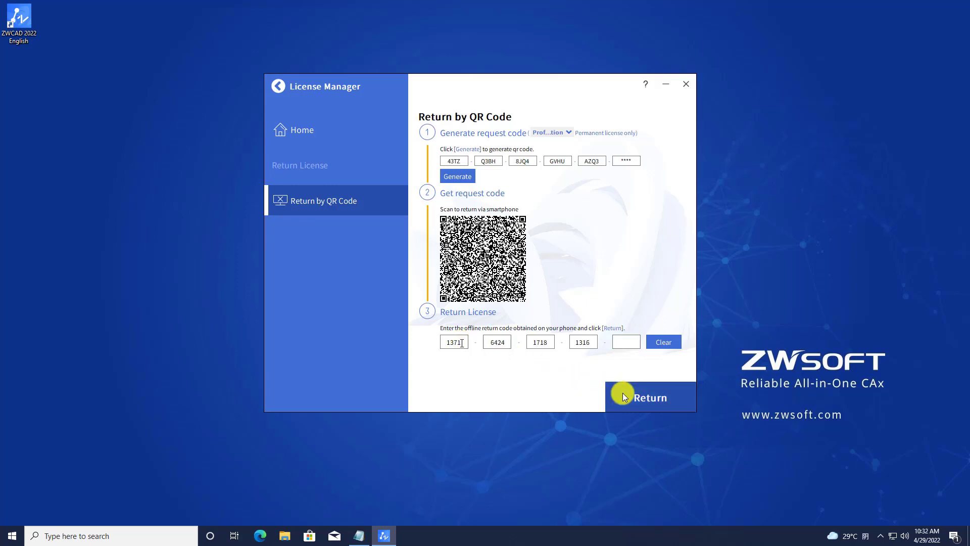
pyautogui.click(623, 393)
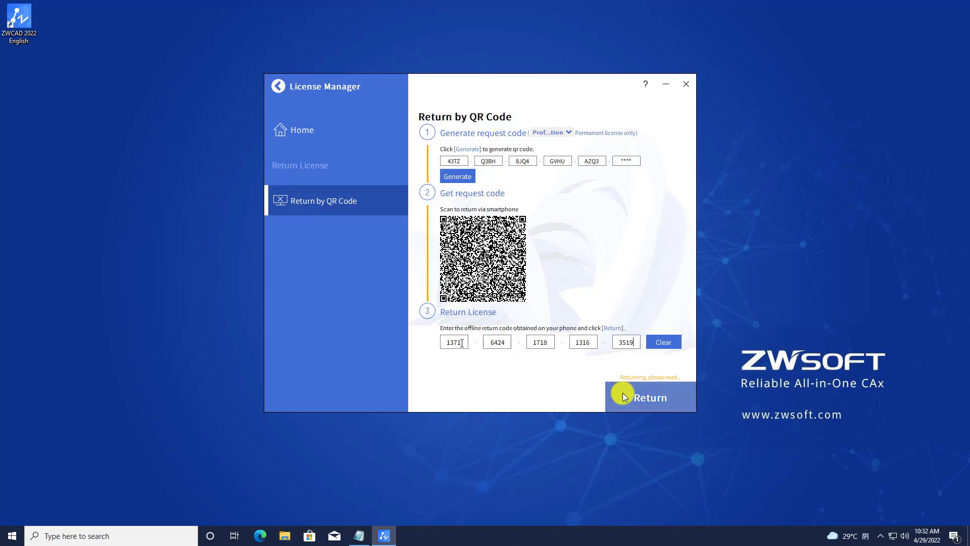